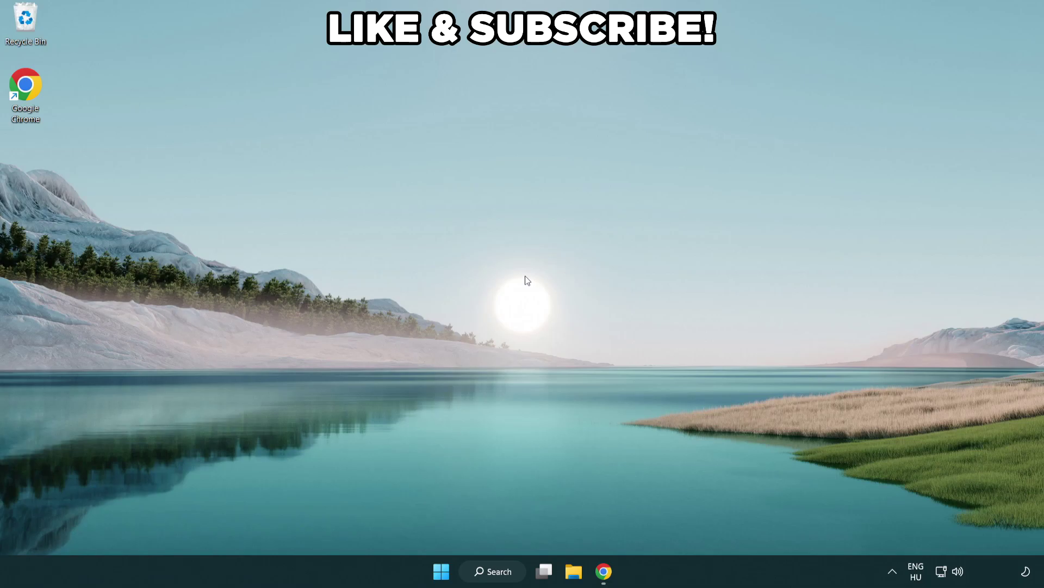
- Switch the active power plan from Balanced to High performance in Power Options, then close it
{"action": "left_click", "coordinate": [507, 570]}
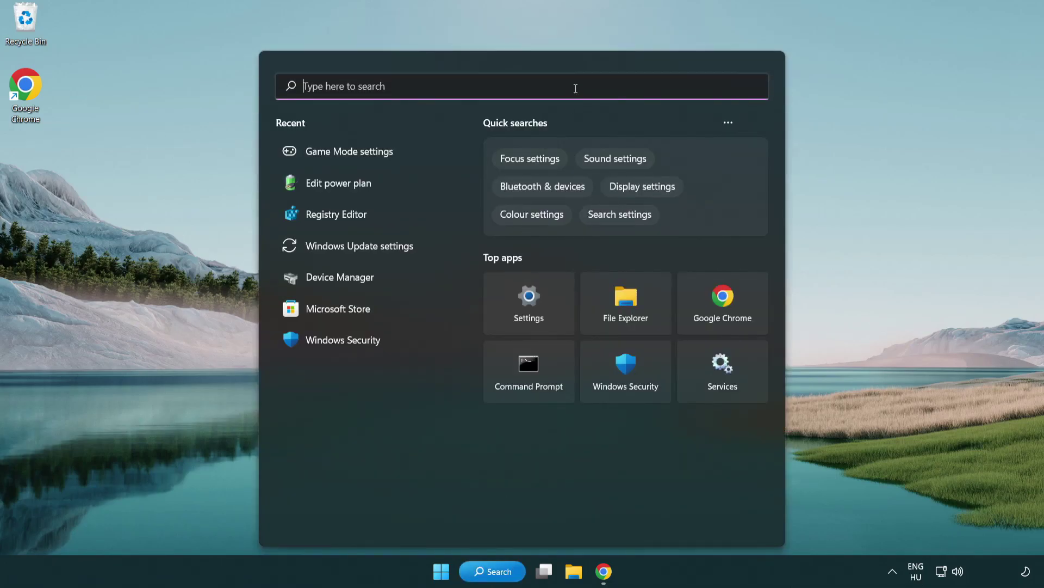
{"action": "type", "text": "edit power "}
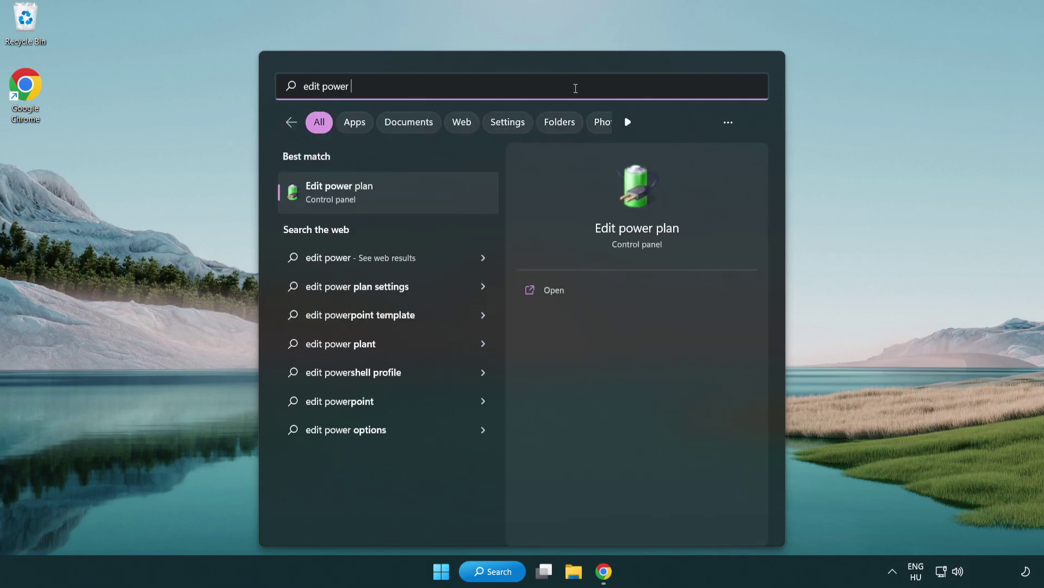
{"action": "type", "text": "plan"}
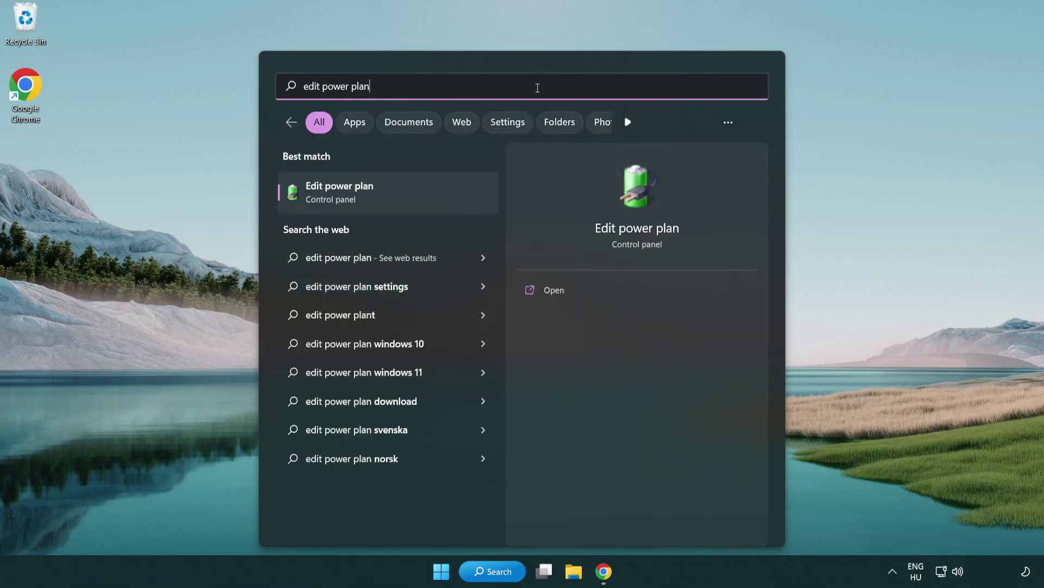
{"action": "left_click", "coordinate": [394, 198]}
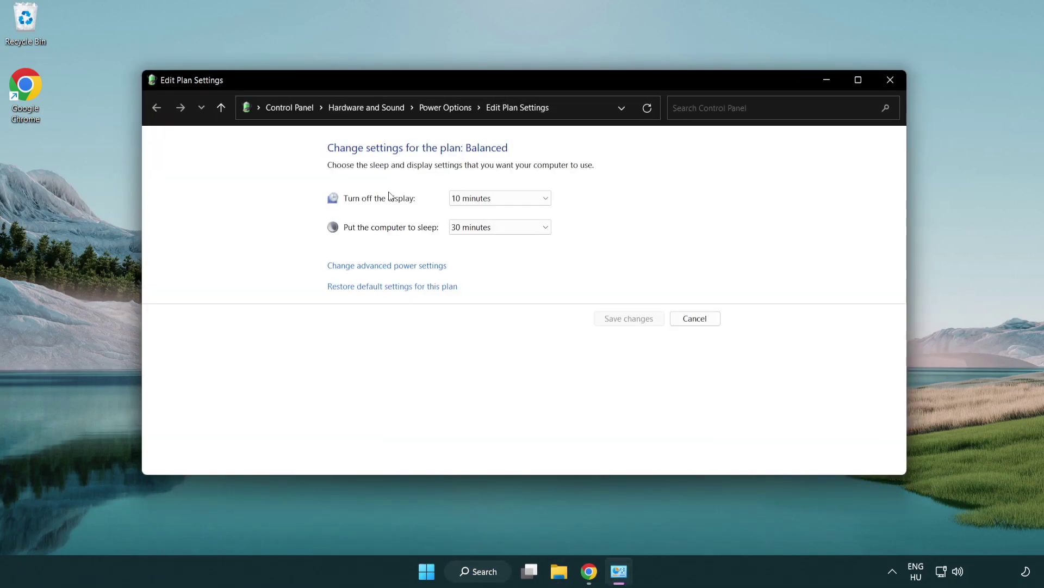
{"action": "left_click", "coordinate": [455, 119]}
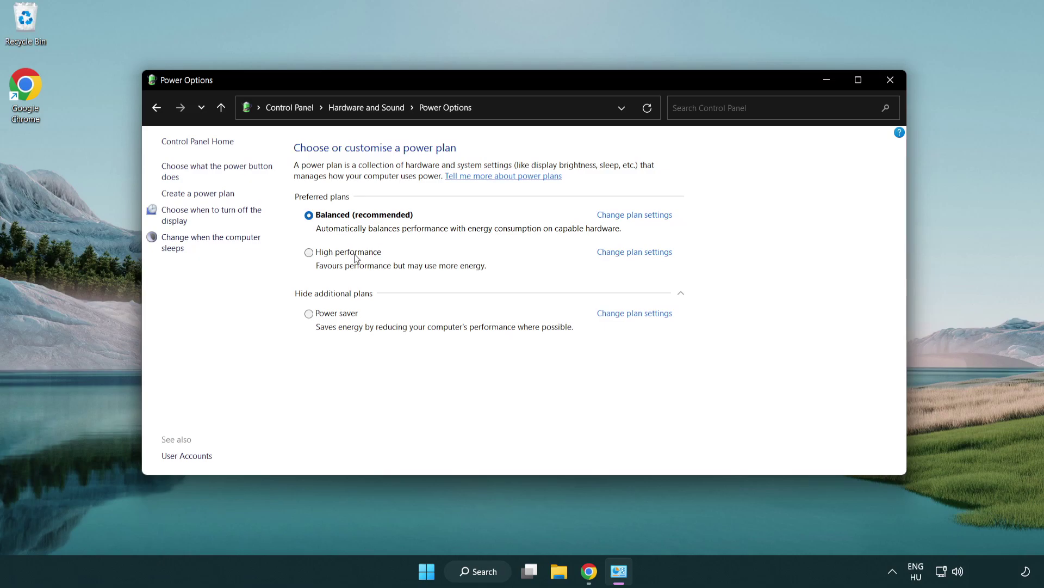
{"action": "left_click", "coordinate": [309, 253]}
{"action": "left_click", "coordinate": [889, 82]}
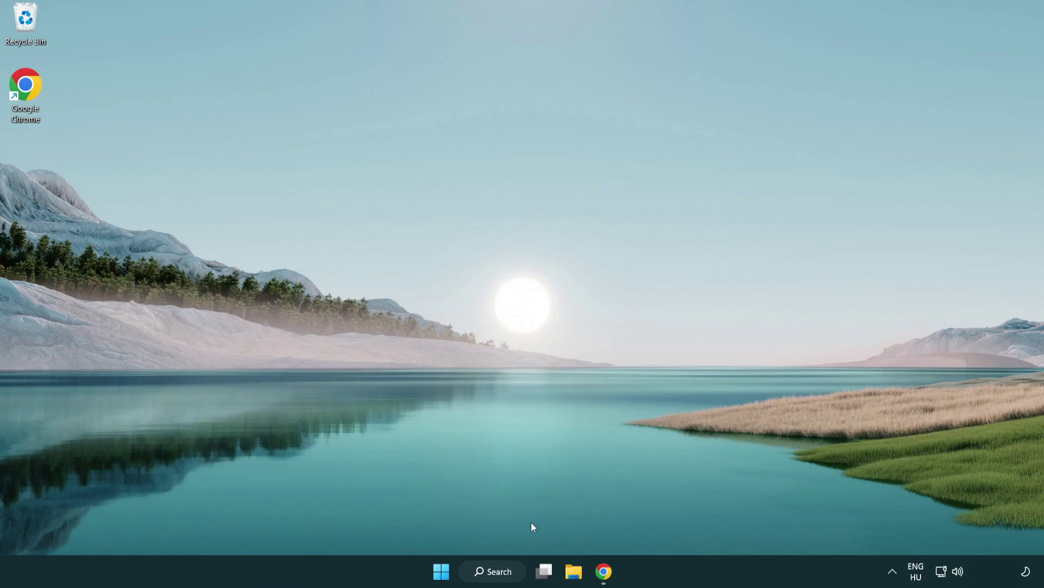
{"action": "left_click", "coordinate": [506, 572]}
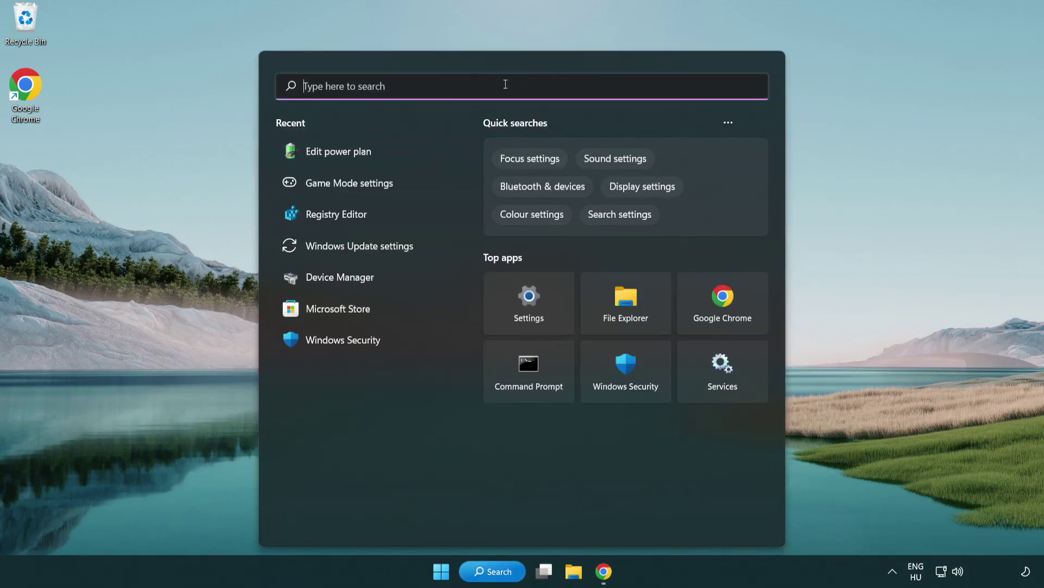
{"action": "type", "text": "device manager"}
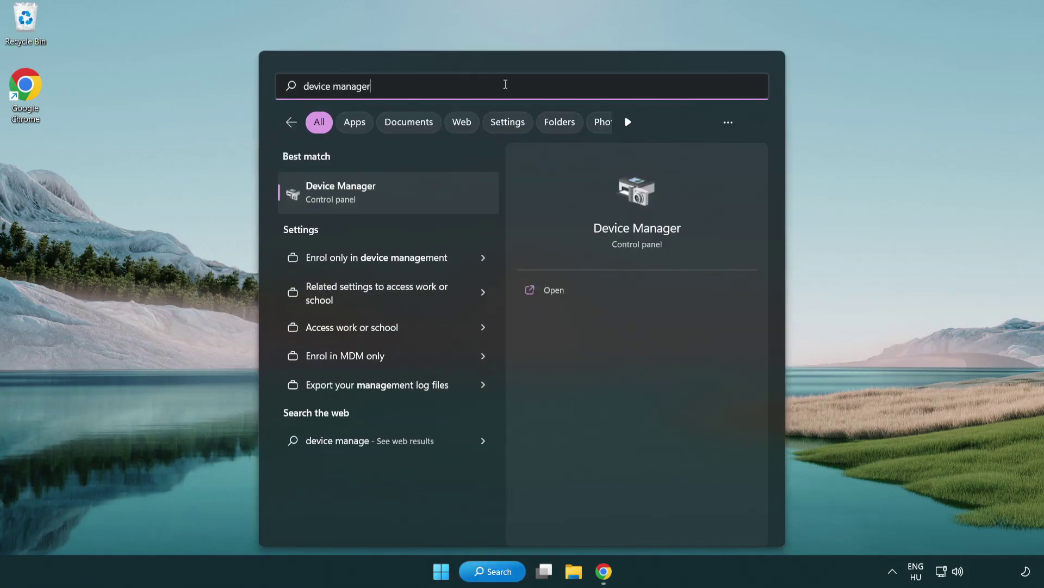
{"action": "left_click", "coordinate": [399, 195]}
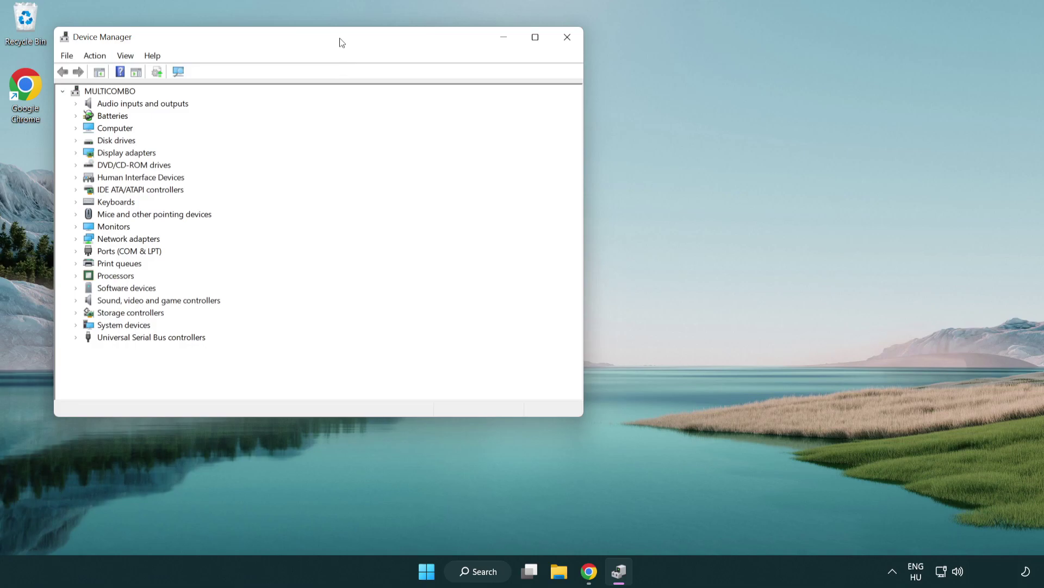
{"action": "left_click_drag", "start_coordinate": [342, 43], "coordinate": [536, 99]}
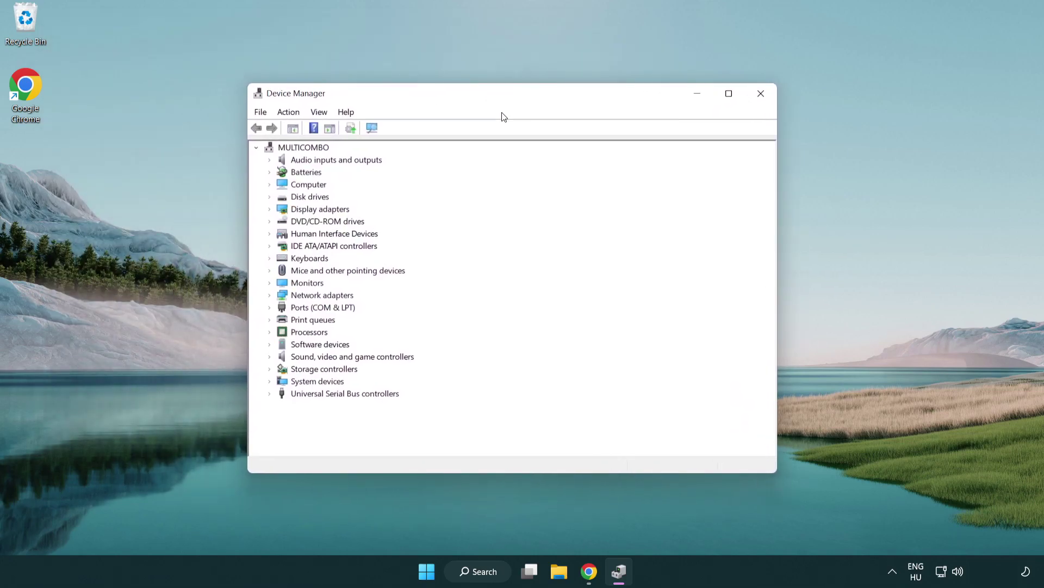
{"action": "left_click", "coordinate": [282, 207]}
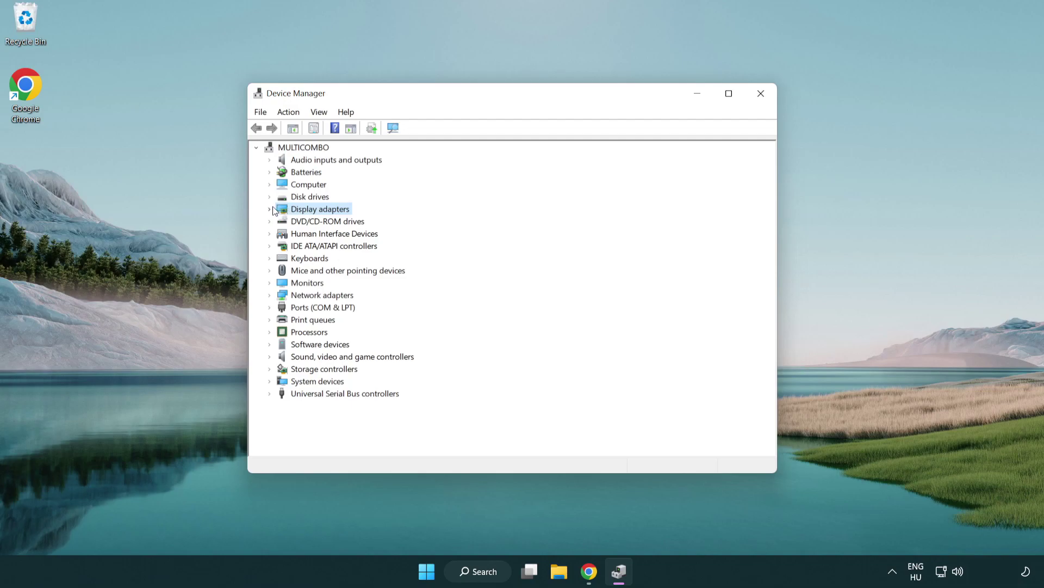
{"action": "left_click", "coordinate": [269, 209]}
{"action": "key", "text": "Down"}
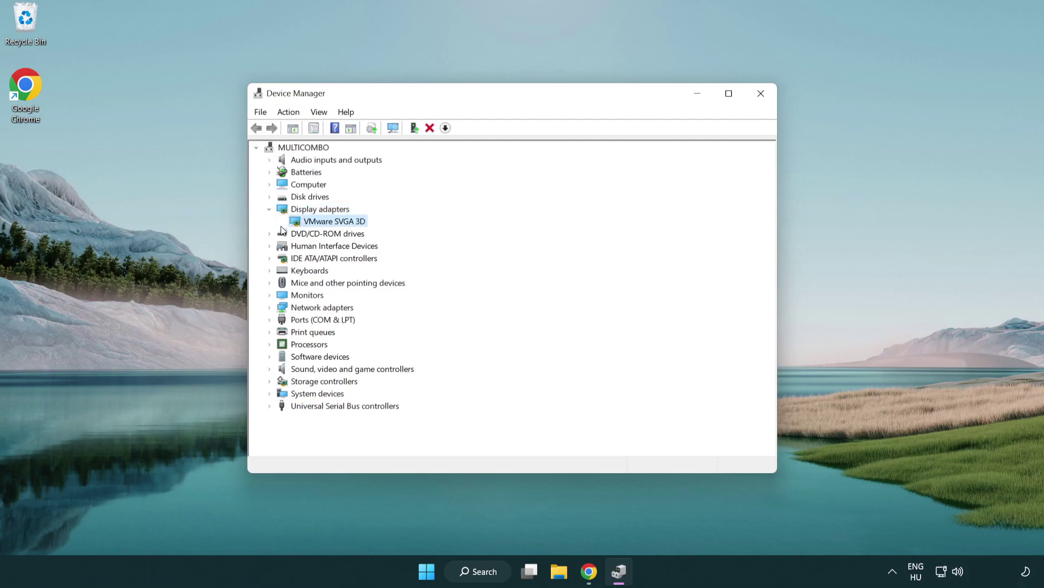
{"action": "right_click", "coordinate": [328, 225]}
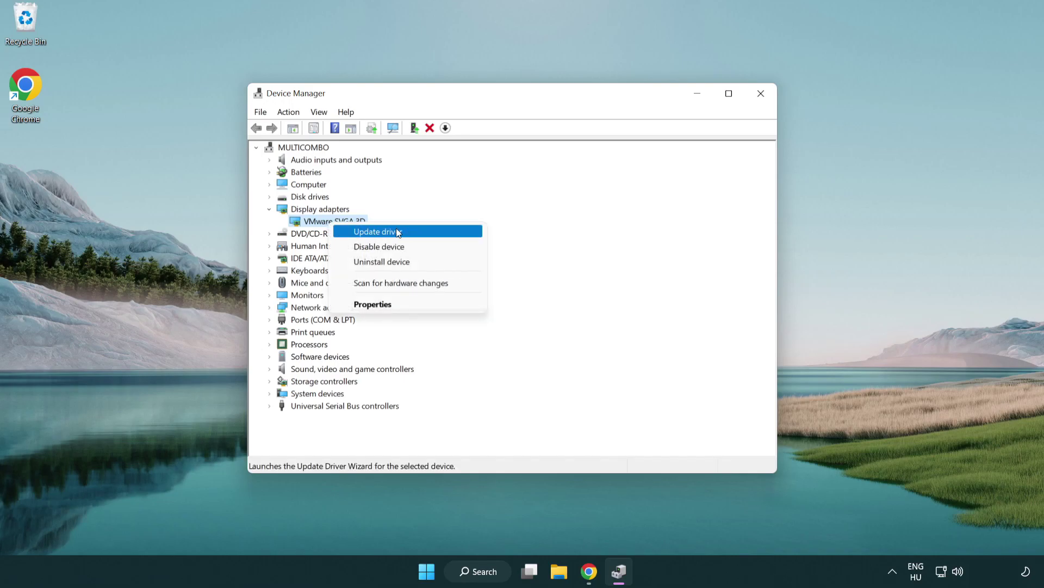
{"action": "left_click", "coordinate": [416, 233]}
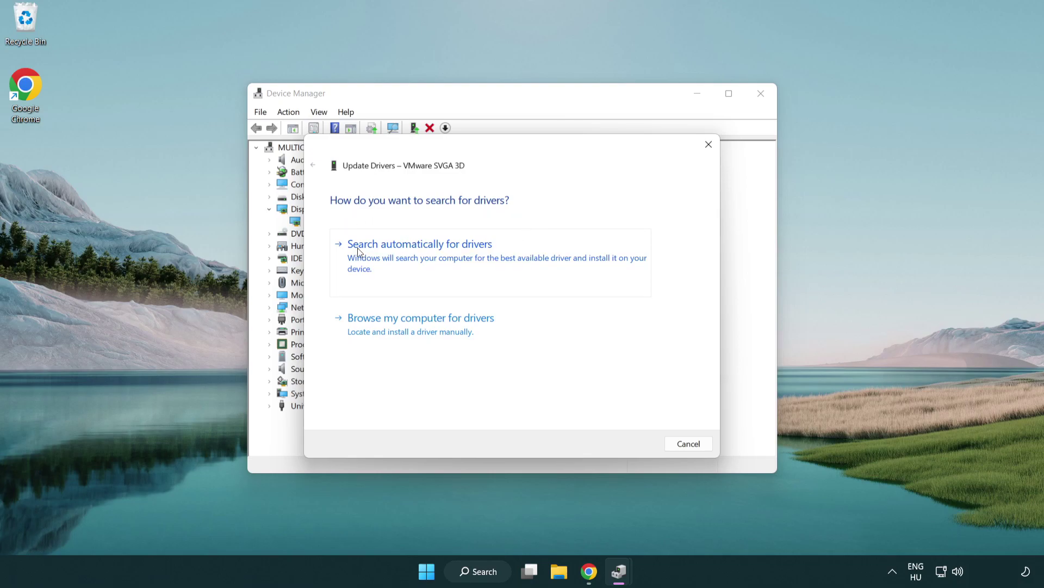
{"action": "left_click", "coordinate": [429, 256]}
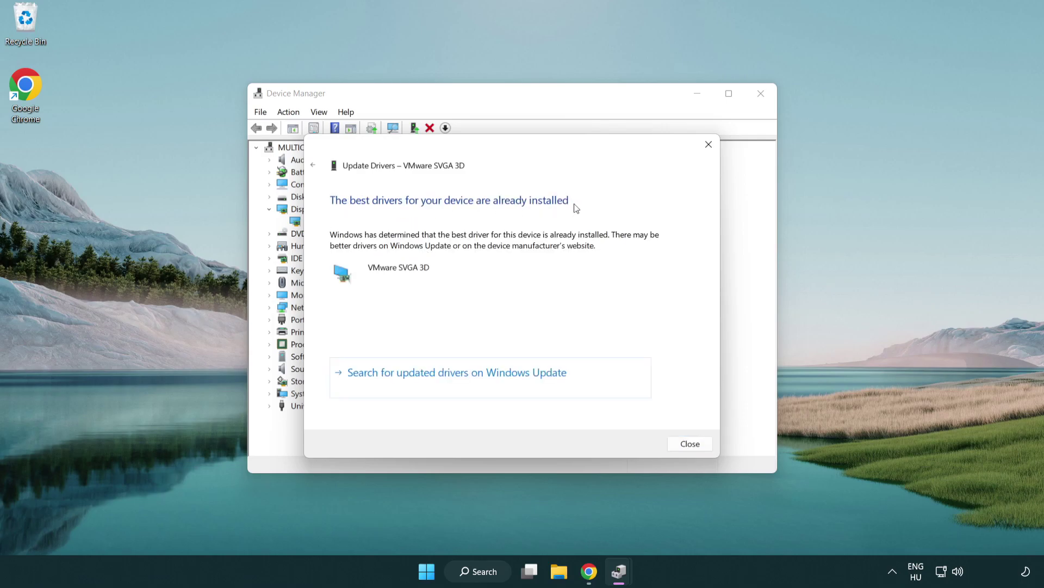
{"action": "left_click", "coordinate": [686, 444]}
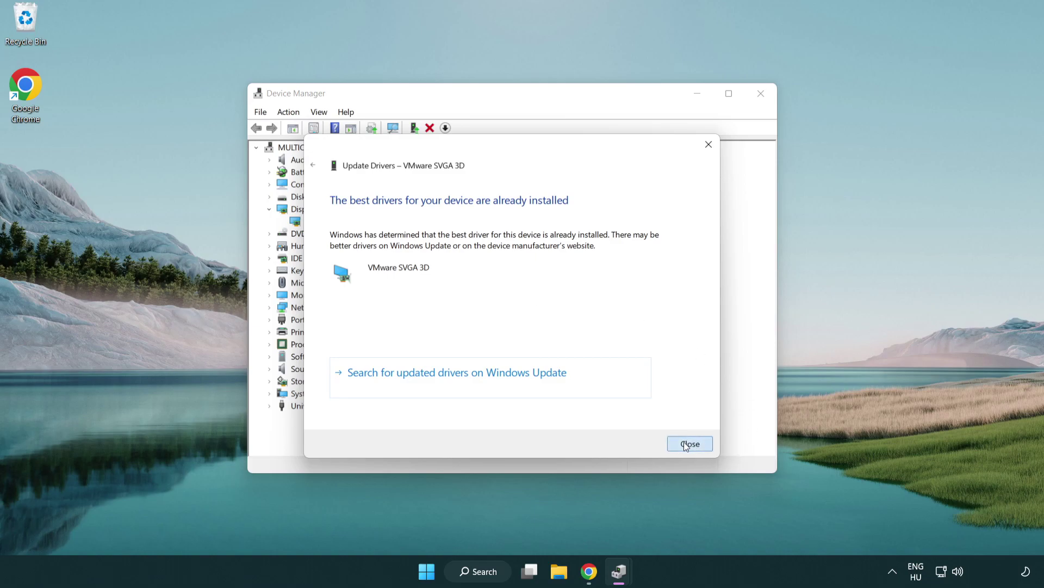
{"action": "left_click", "coordinate": [760, 96]}
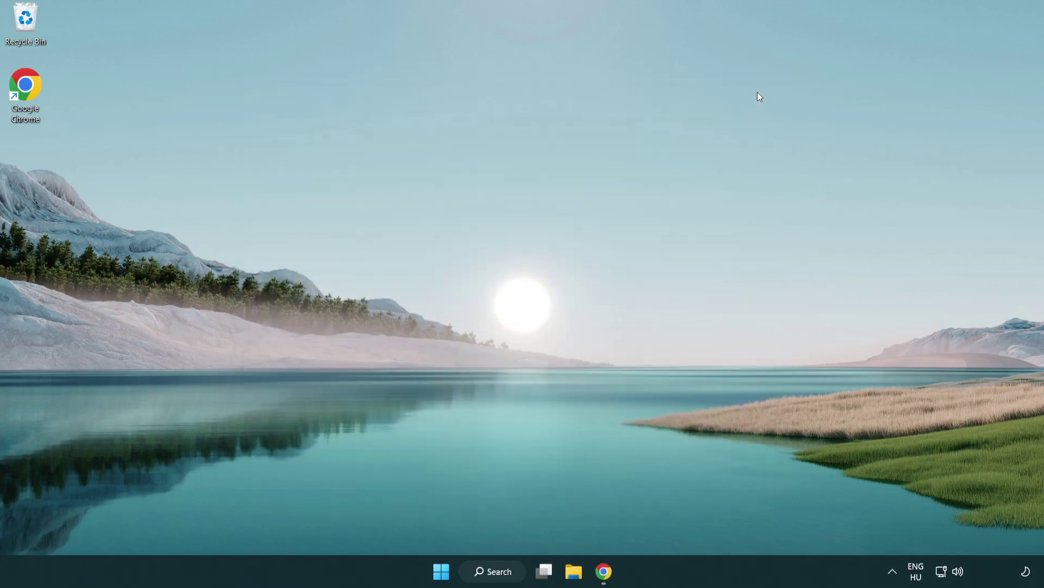
{"action": "left_click", "coordinate": [498, 576]}
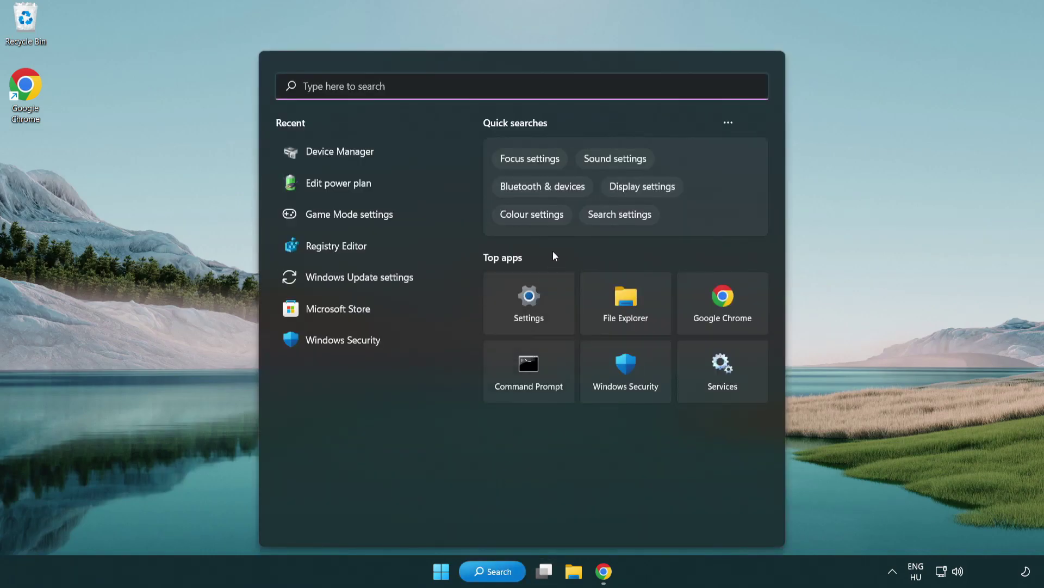
{"action": "type", "text": "gam"}
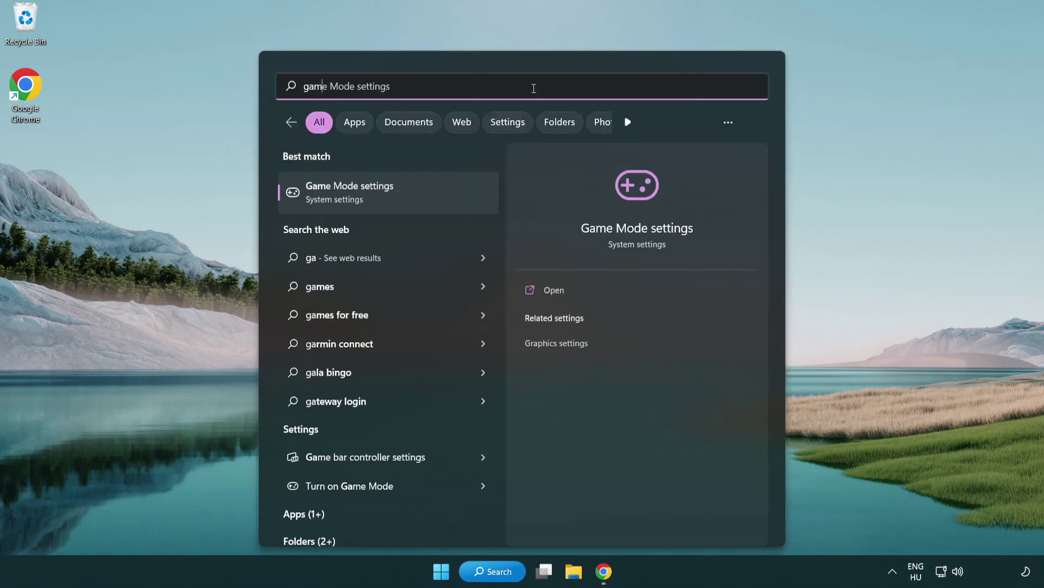
{"action": "type", "text": "e mode"}
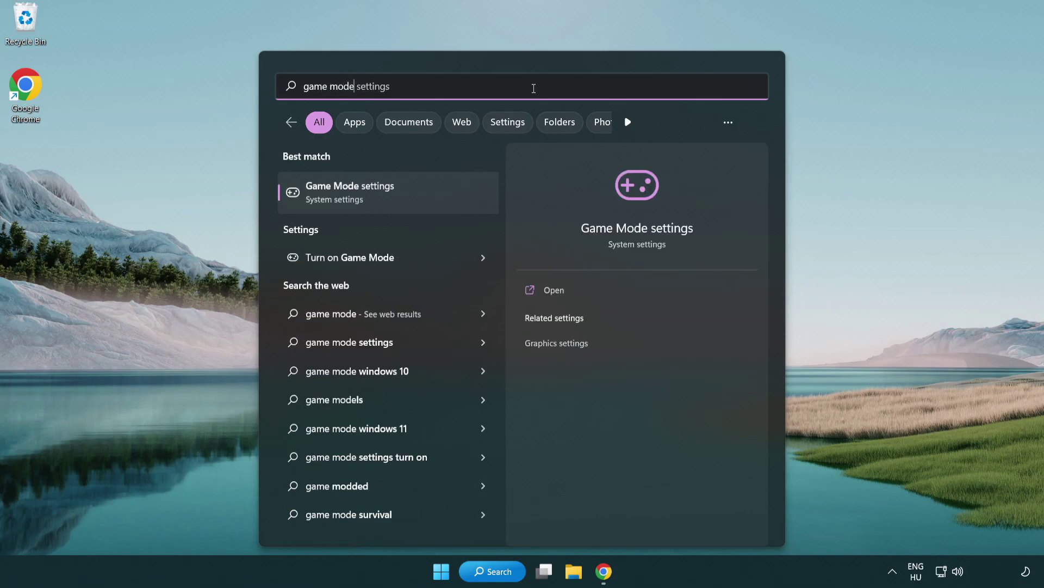
{"action": "left_click", "coordinate": [392, 196]}
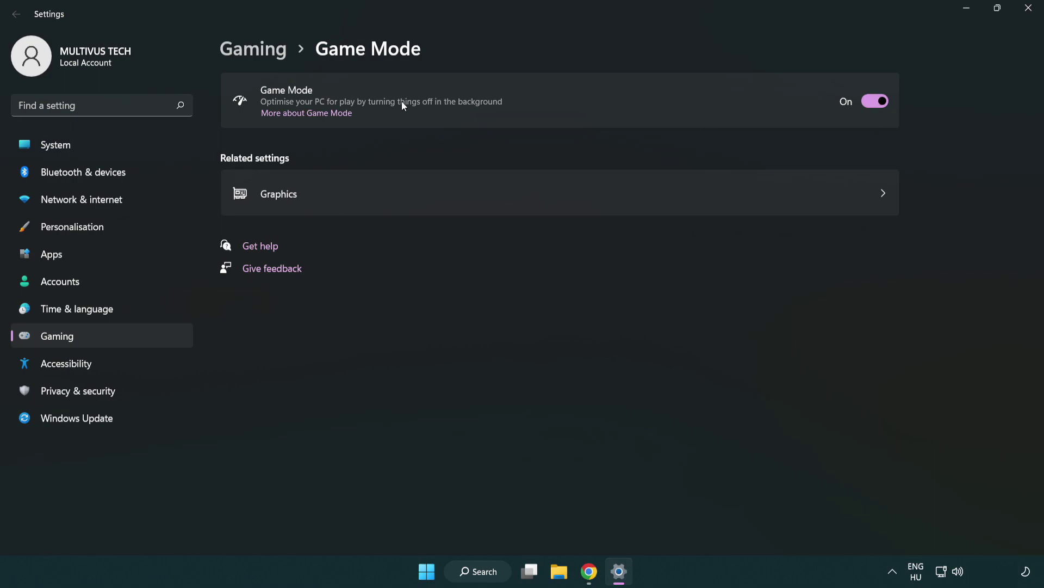
{"action": "left_click", "coordinate": [269, 54]}
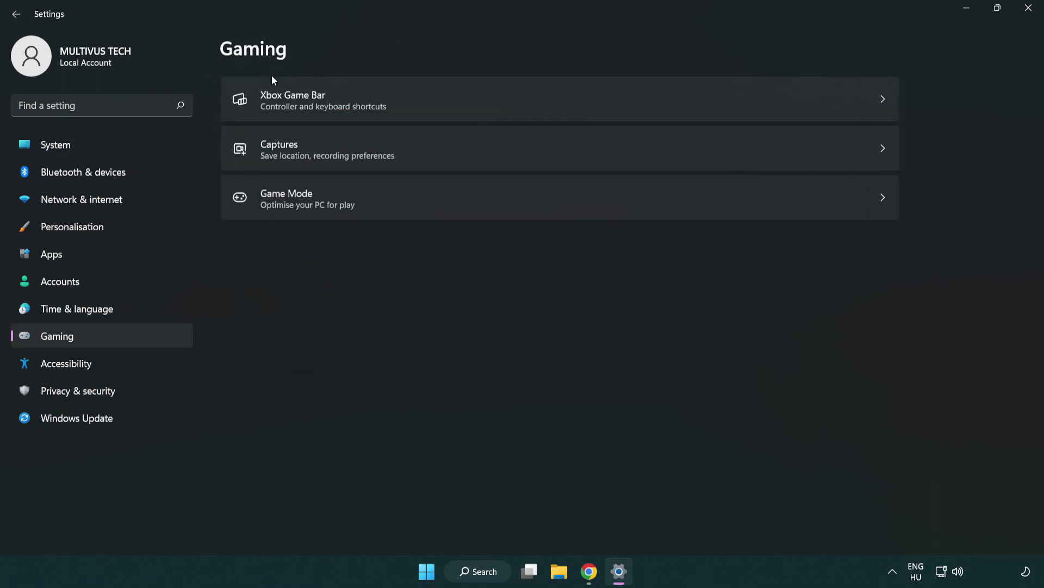
{"action": "left_click", "coordinate": [463, 102]}
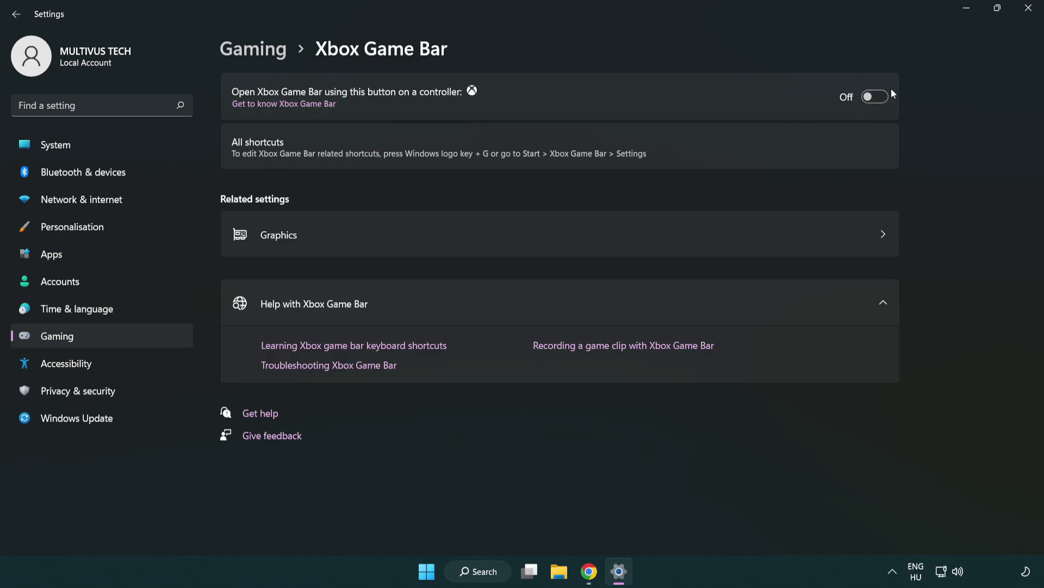
{"action": "left_click", "coordinate": [1029, 7]}
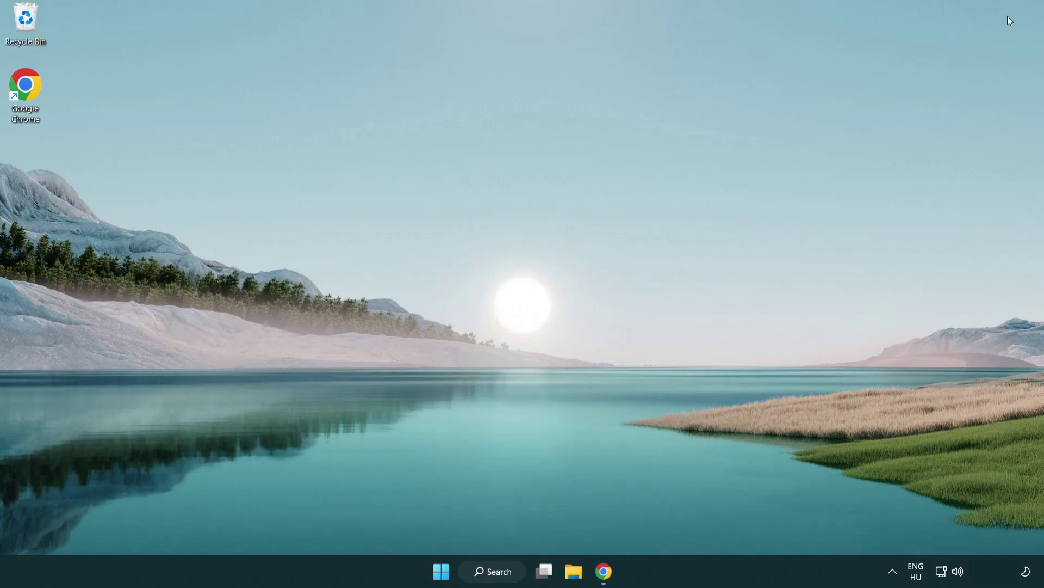
- Open Task Manager and end the Google Chrome (8) processes
{"action": "right_click", "coordinate": [443, 573]}
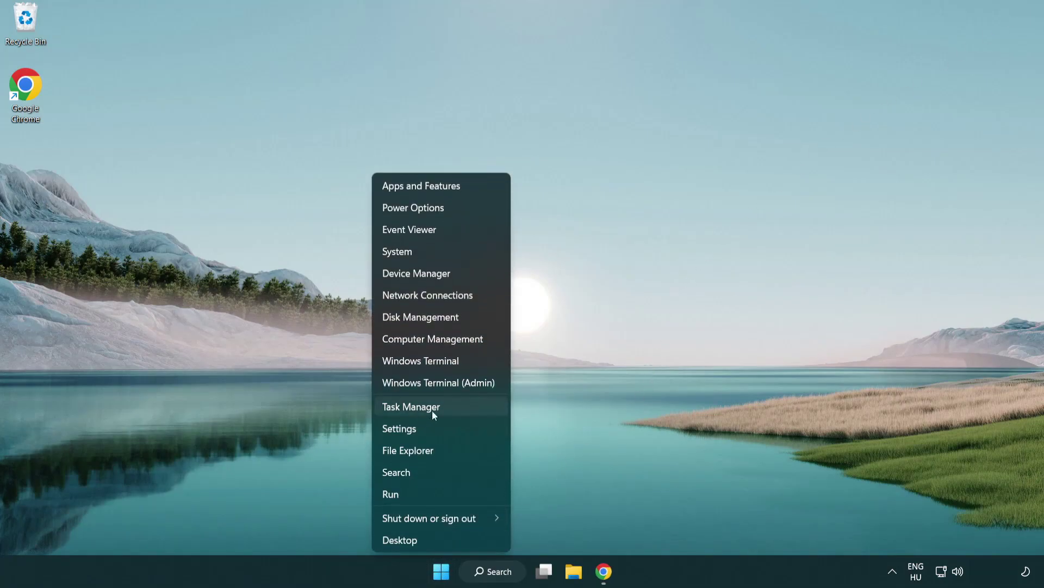
{"action": "left_click", "coordinate": [458, 408]}
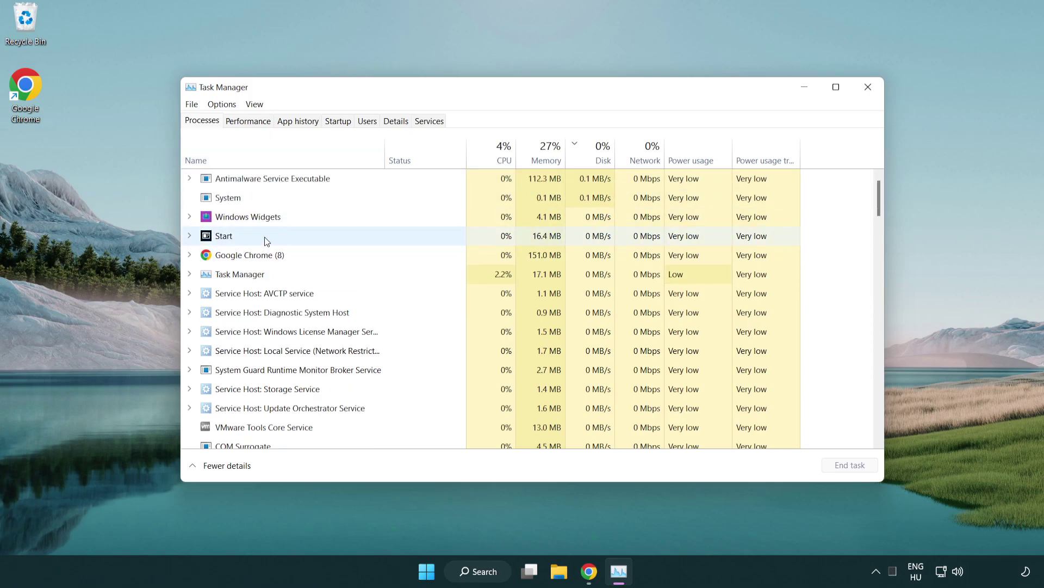
{"action": "left_click", "coordinate": [267, 255]}
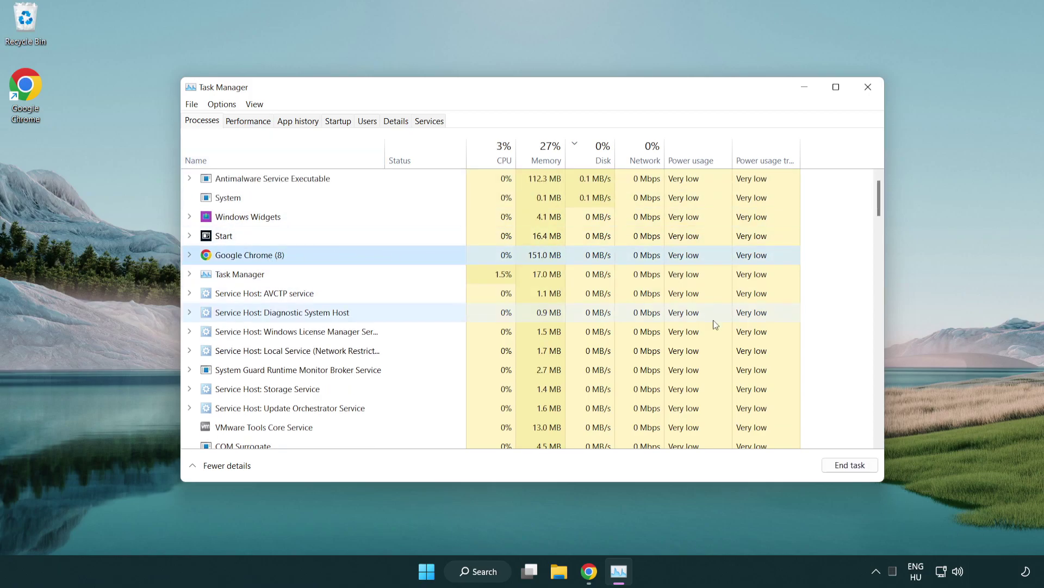
{"action": "left_click", "coordinate": [856, 471]}
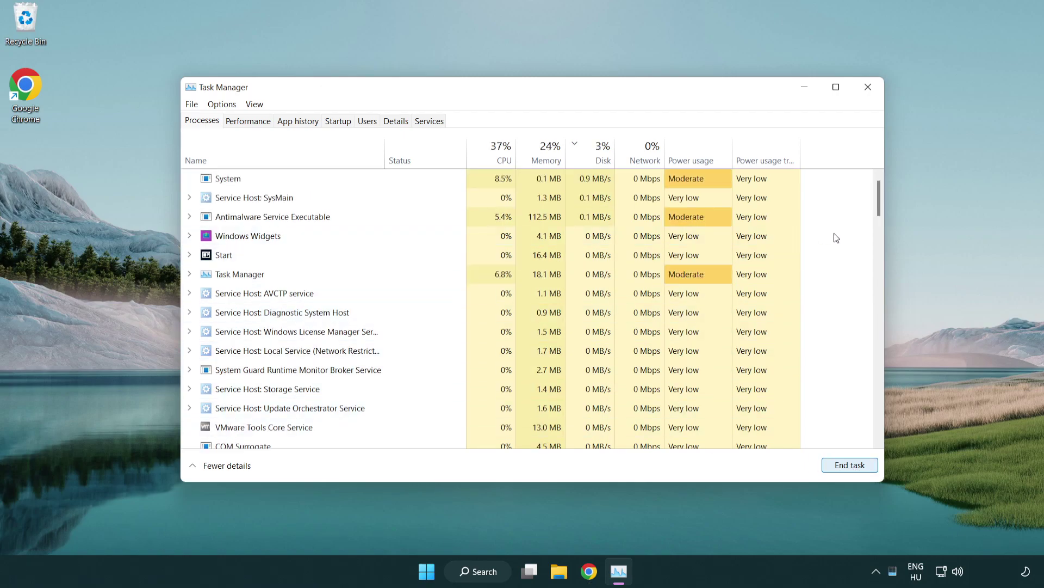
{"action": "left_click_drag", "start_coordinate": [882, 210], "coordinate": [874, 187]}
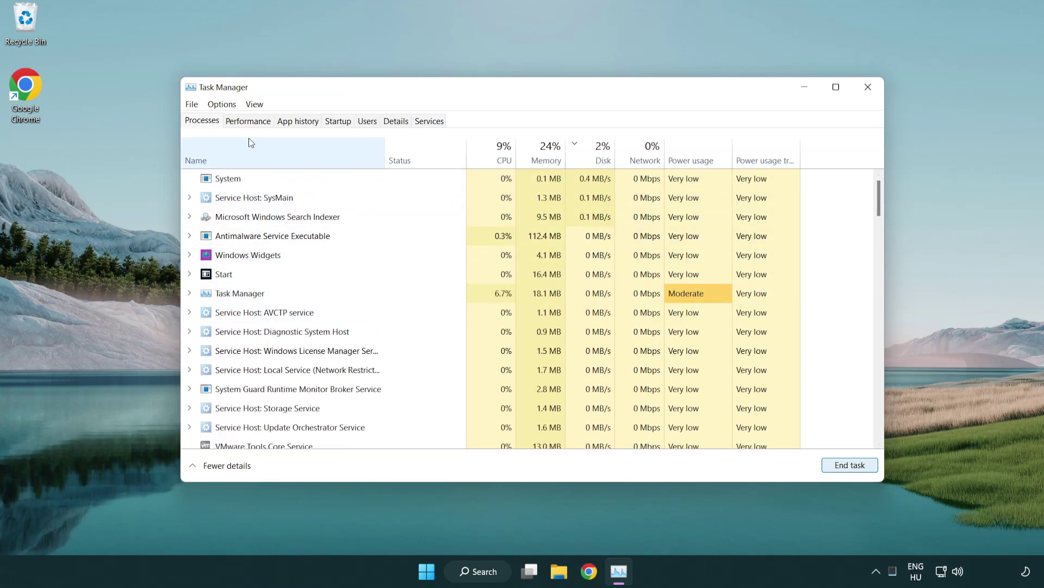
- Disable Cortana, Phone Link and Terminal as startup apps, then close Task Manager
{"action": "left_click", "coordinate": [345, 125]}
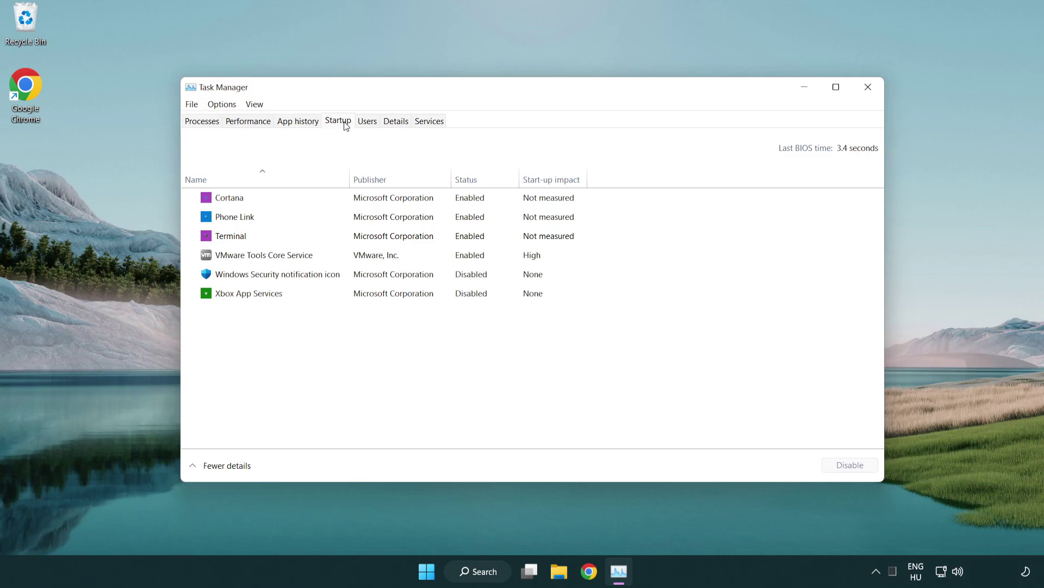
{"action": "left_click", "coordinate": [372, 200]}
{"action": "left_click", "coordinate": [854, 465]}
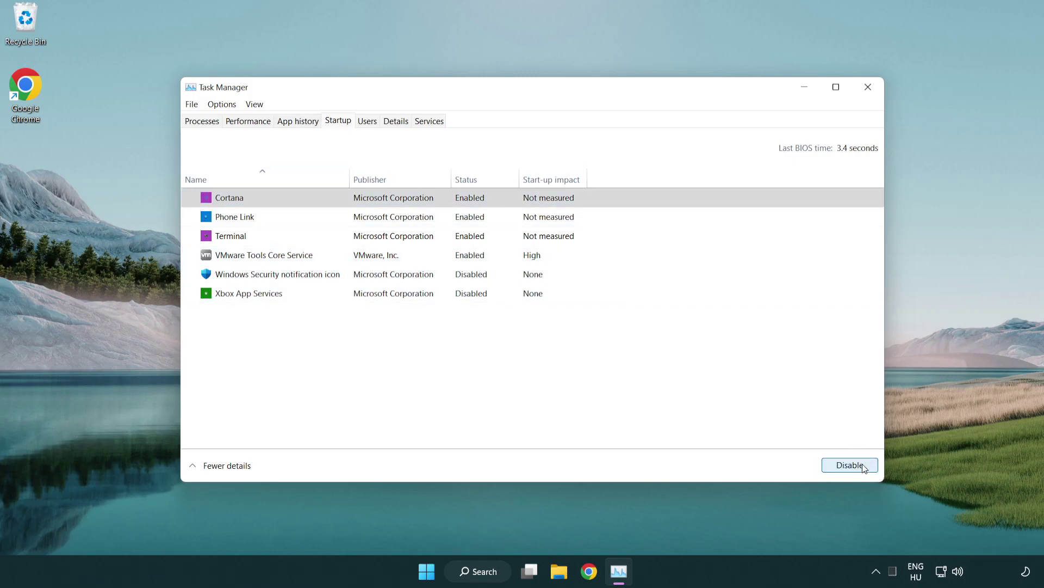
{"action": "left_click", "coordinate": [415, 217]}
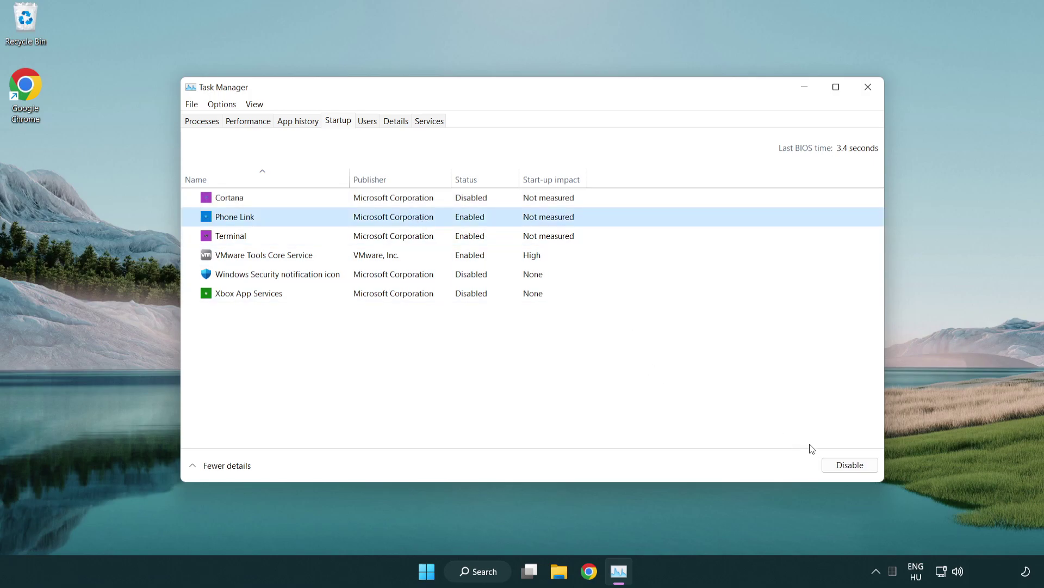
{"action": "left_click", "coordinate": [849, 466]}
{"action": "left_click", "coordinate": [355, 240]}
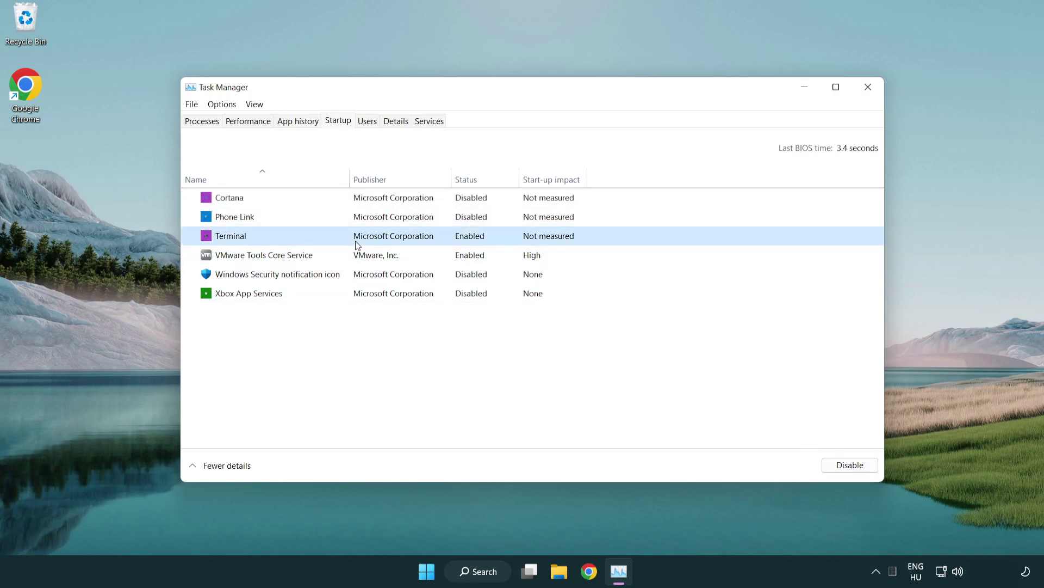
{"action": "left_click", "coordinate": [870, 469]}
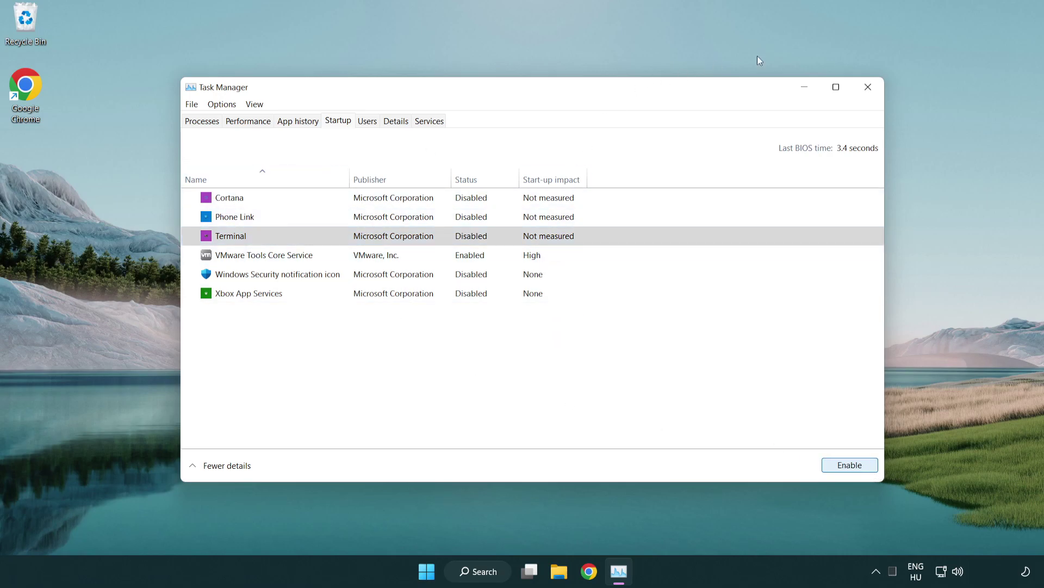
{"action": "left_click", "coordinate": [868, 87]}
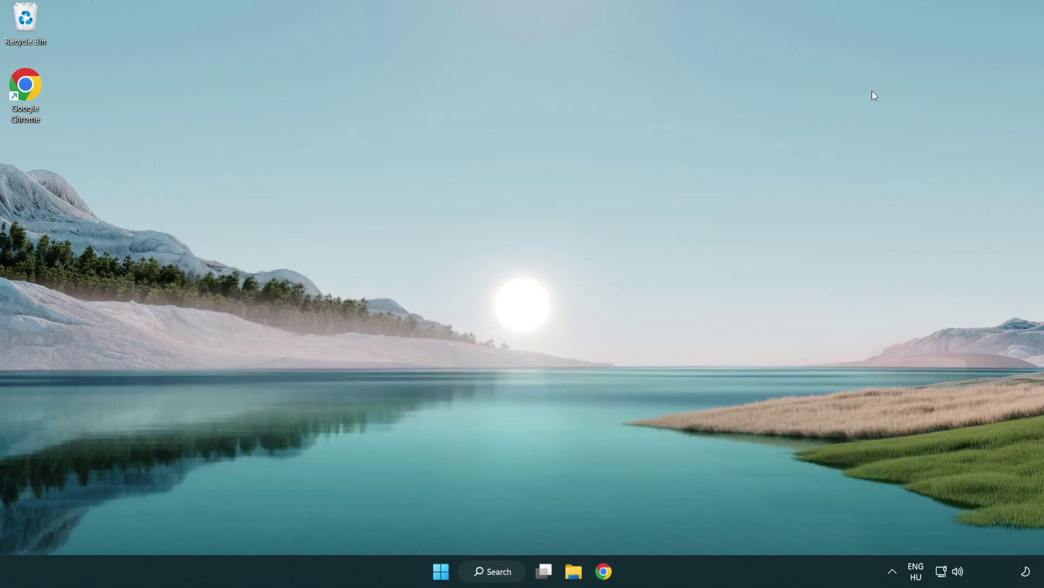
- Check for updates in Windows Update, confirm the PC is up to date, and close Settings
{"action": "left_click", "coordinate": [495, 573]}
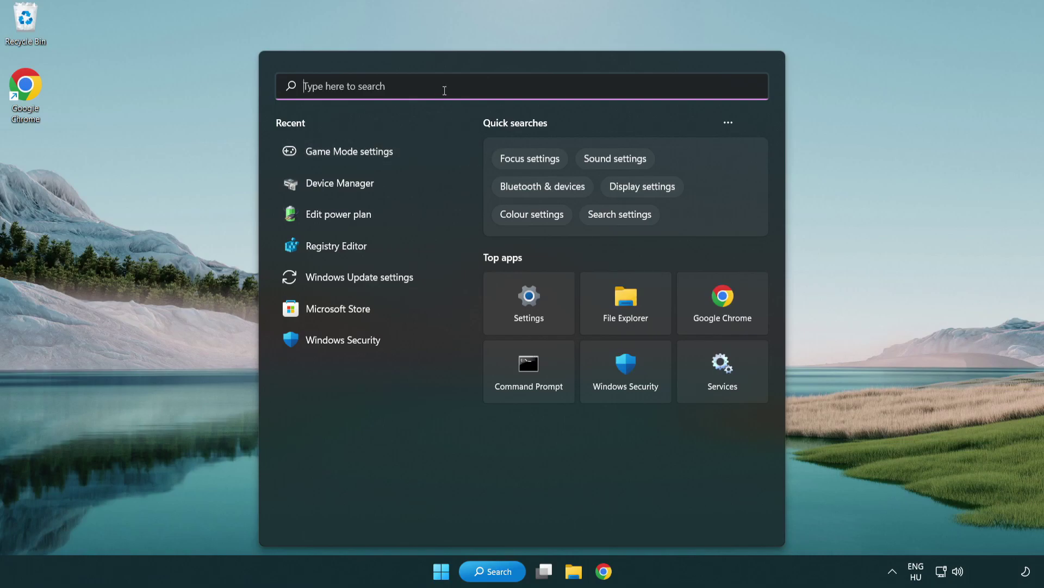
{"action": "type", "text": "update"}
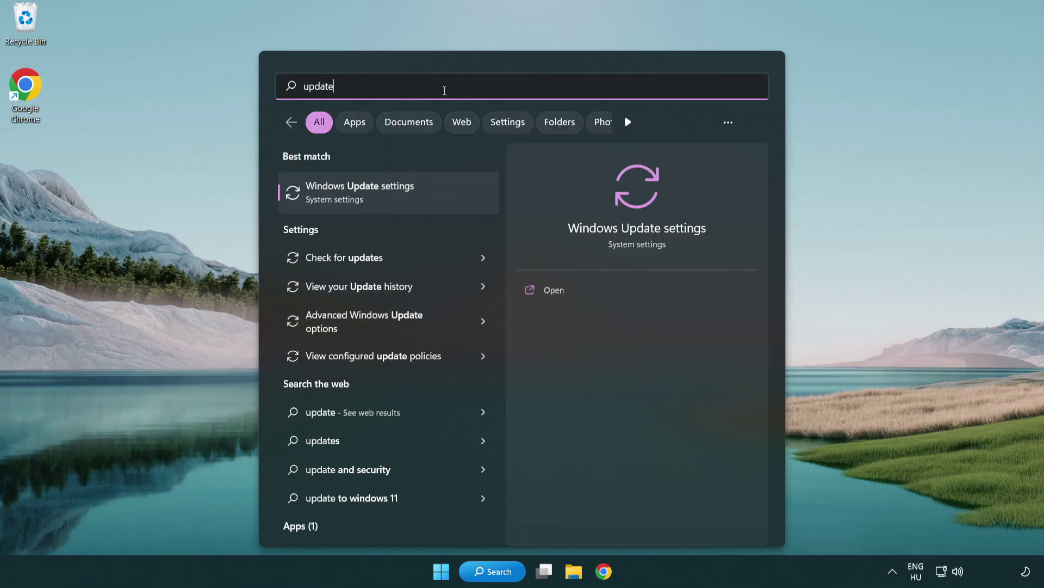
{"action": "left_click", "coordinate": [405, 202]}
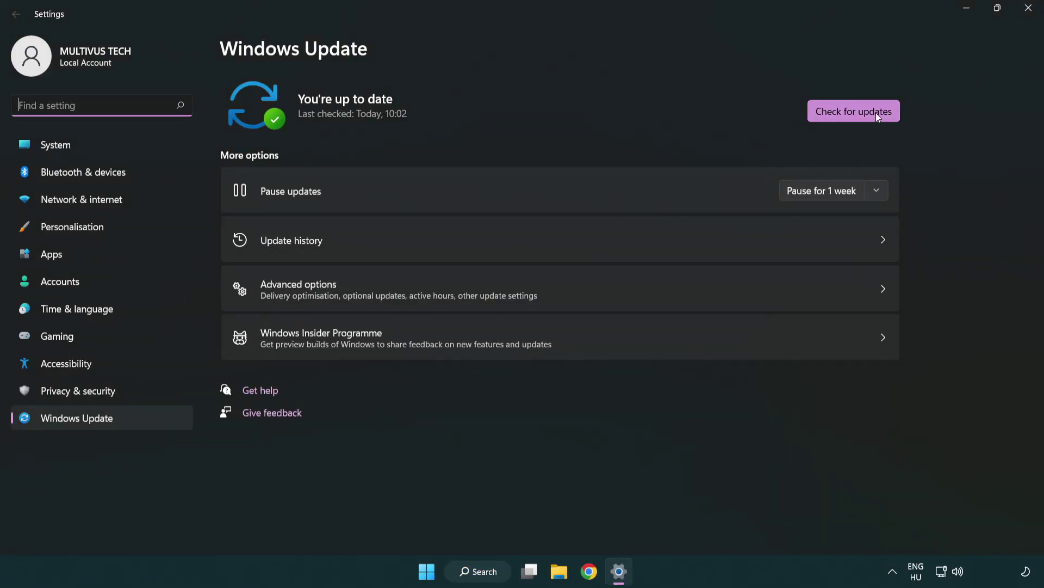
{"action": "left_click", "coordinate": [861, 111]}
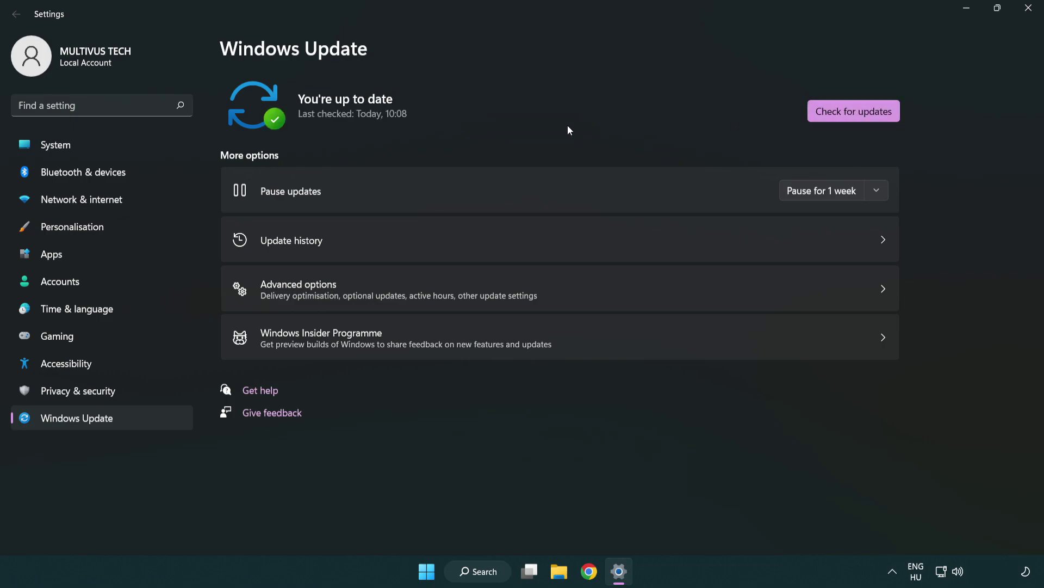
{"action": "left_click", "coordinate": [1031, 16]}
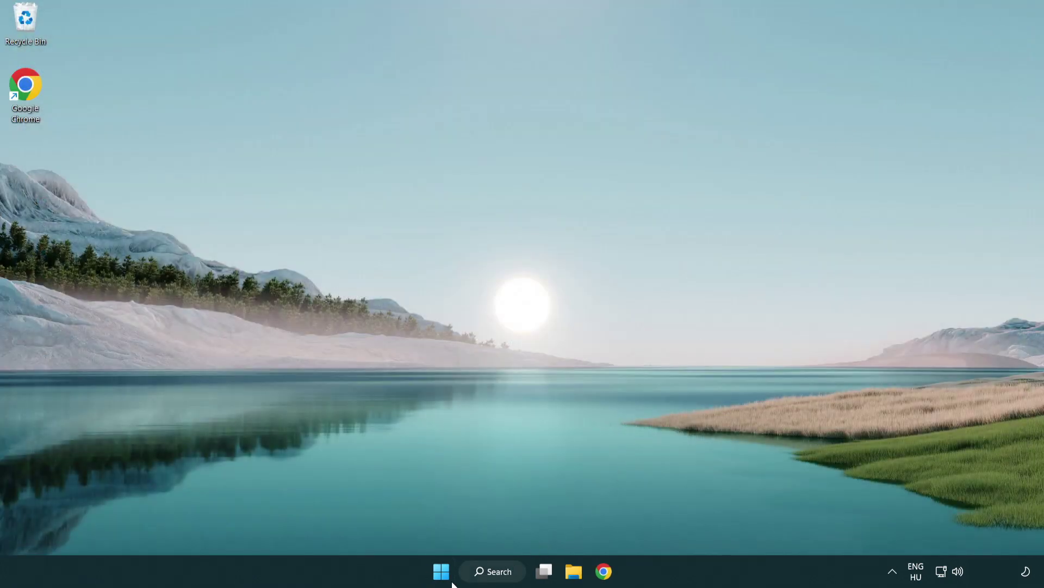
- Open regedit and navigate to HKEY_CURRENT_USER\System\GameConfigStore
{"action": "left_click", "coordinate": [493, 571]}
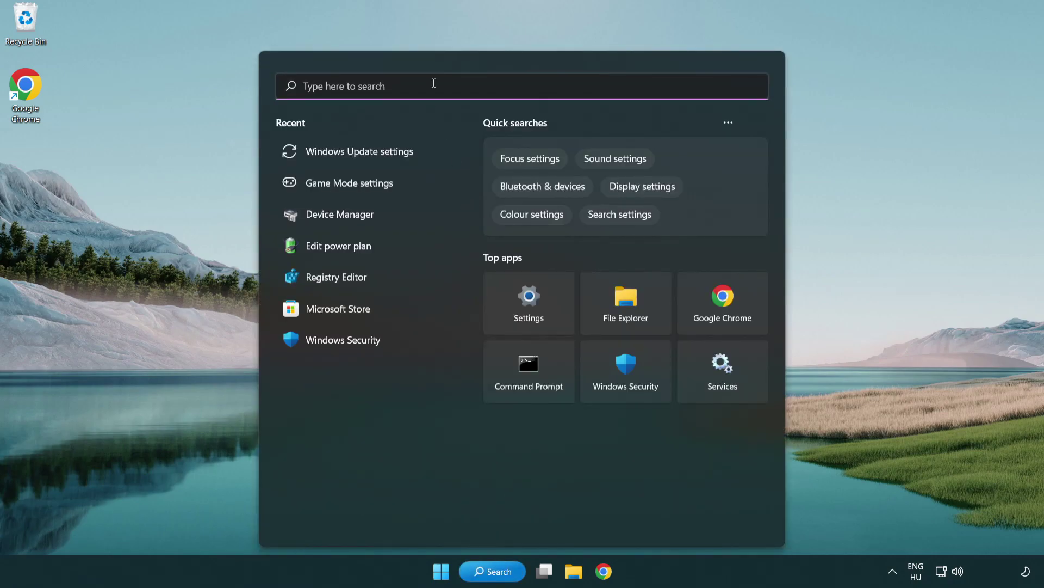
{"action": "type", "text": "regedit"}
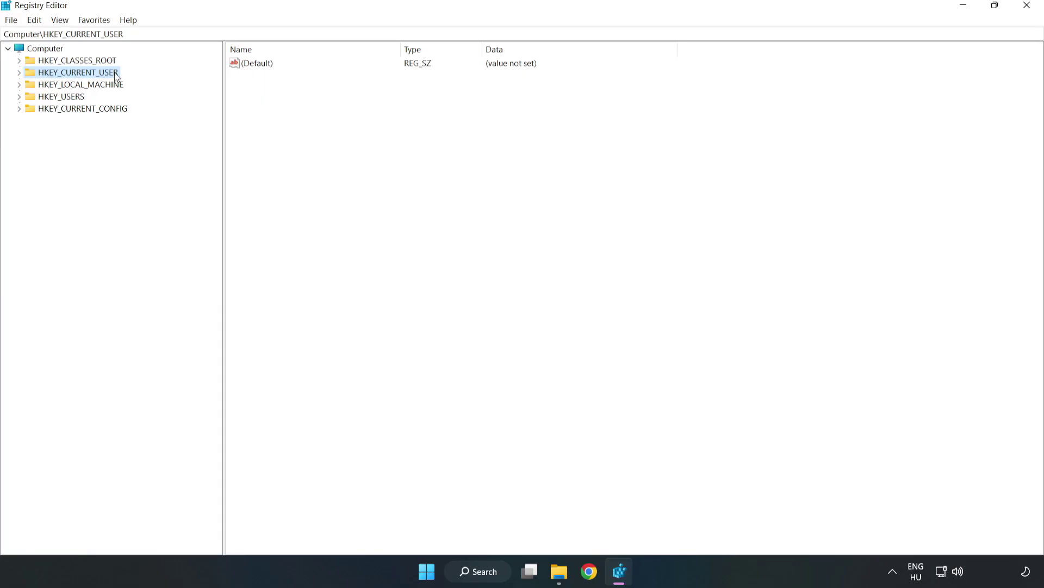
{"action": "left_click", "coordinate": [20, 73]}
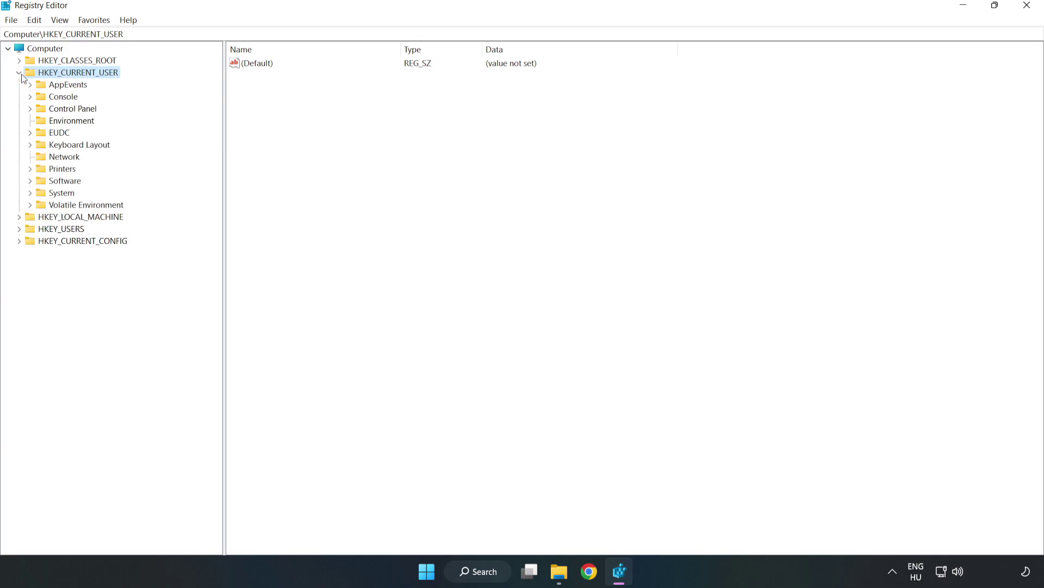
{"action": "left_click", "coordinate": [30, 194]}
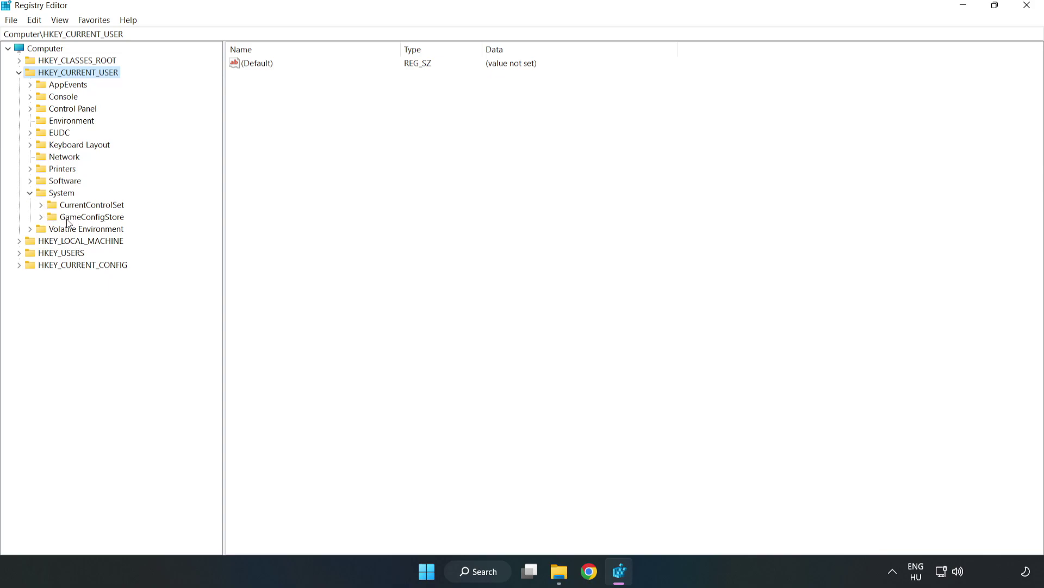
{"action": "left_click", "coordinate": [87, 220]}
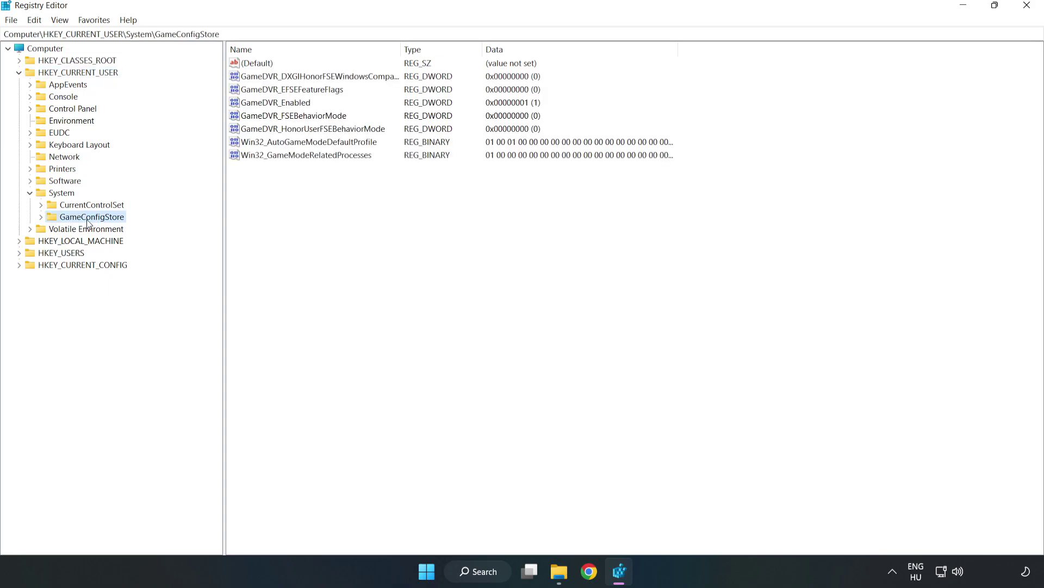
- Change GameDVR_Enabled's value data from 1 to 0
{"action": "left_click", "coordinate": [254, 105]}
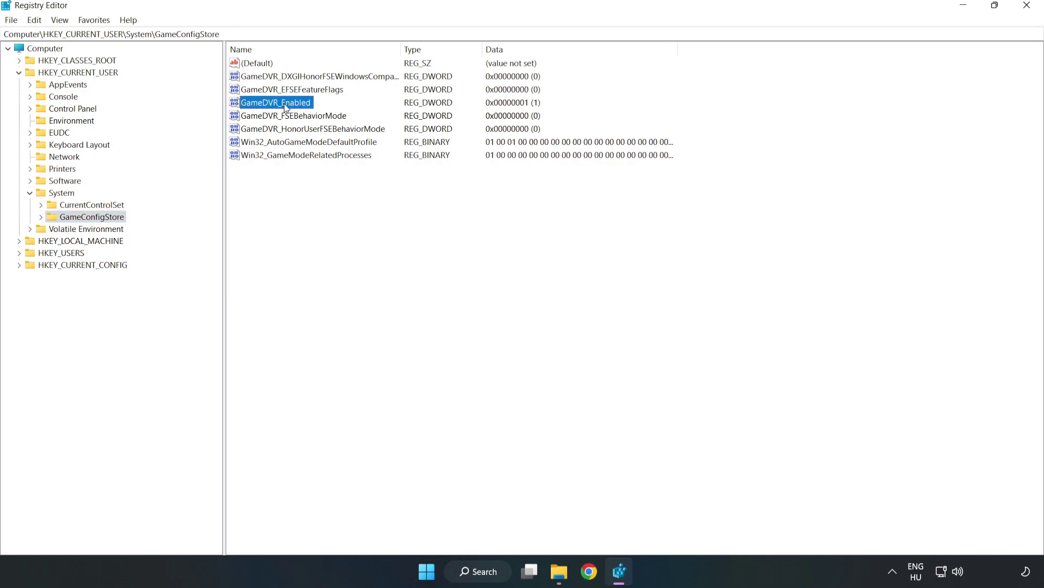
{"action": "right_click", "coordinate": [285, 108]}
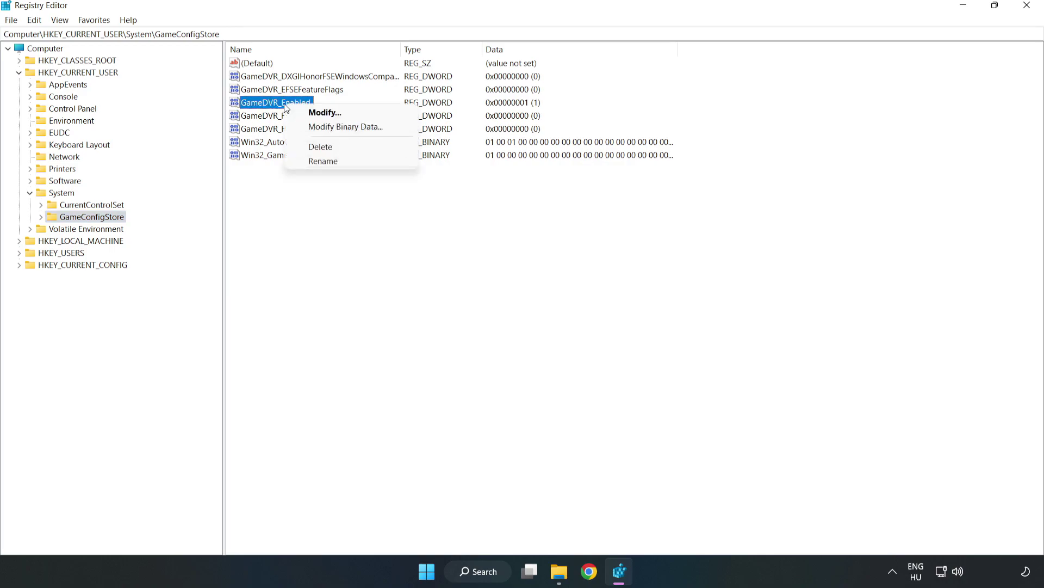
{"action": "left_click", "coordinate": [332, 114]}
{"action": "left_click_drag", "start_coordinate": [267, 102], "coordinate": [579, 219]}
{"action": "left_click", "coordinate": [436, 285]}
{"action": "double_click", "coordinate": [436, 285]}
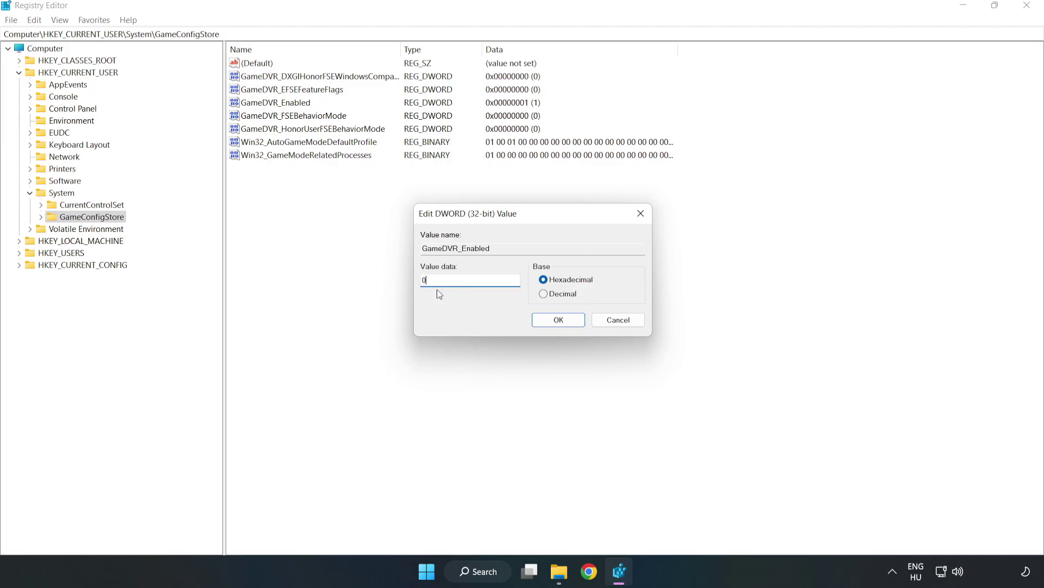
{"action": "type", "text": "0"}
{"action": "left_click", "coordinate": [559, 319]}
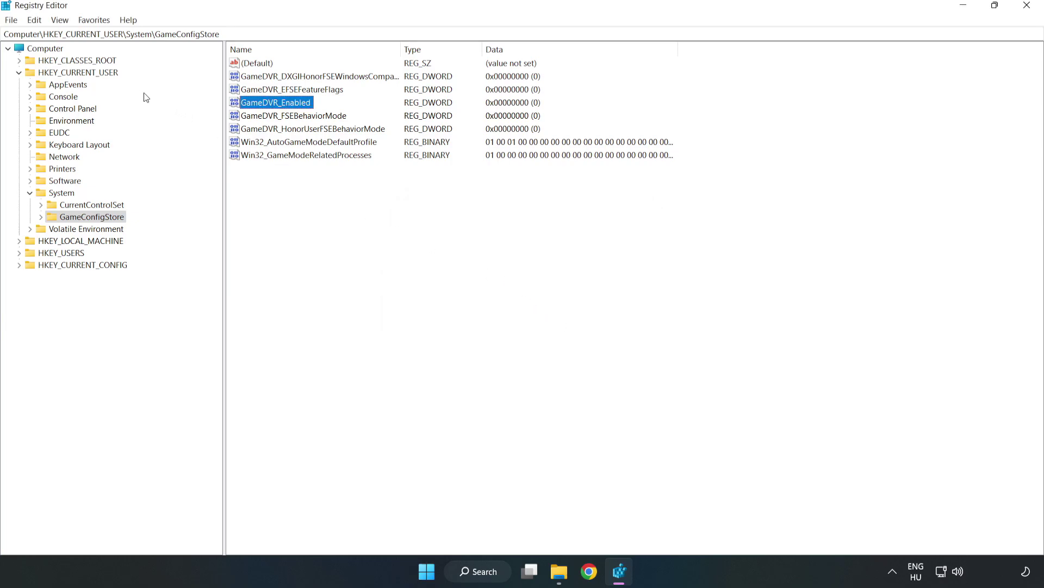
- Expand HKEY_LOCAL_MACHINE\SOFTWARE\Microsoft\PolicyManager\default\ApplicationManagement and select the AllowGameDVR key
{"action": "left_click", "coordinate": [19, 73]}
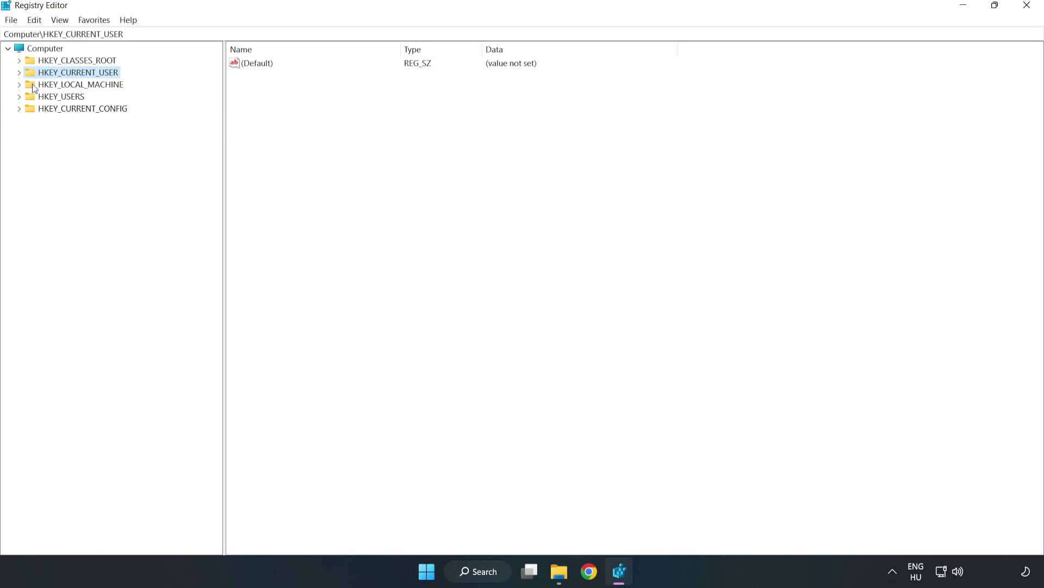
{"action": "double_click", "coordinate": [26, 86]}
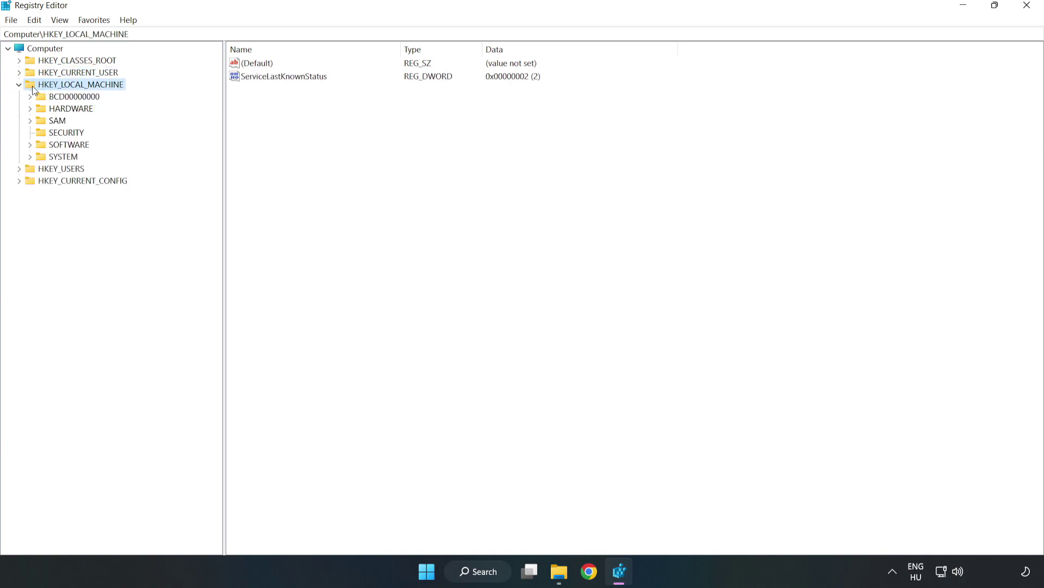
{"action": "left_click", "coordinate": [30, 145]}
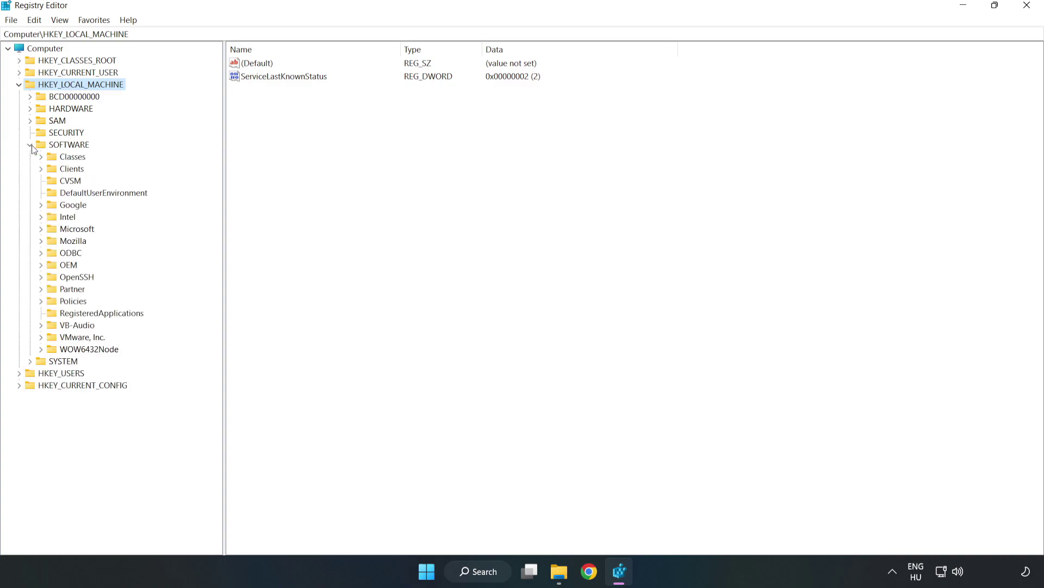
{"action": "left_click", "coordinate": [40, 229]}
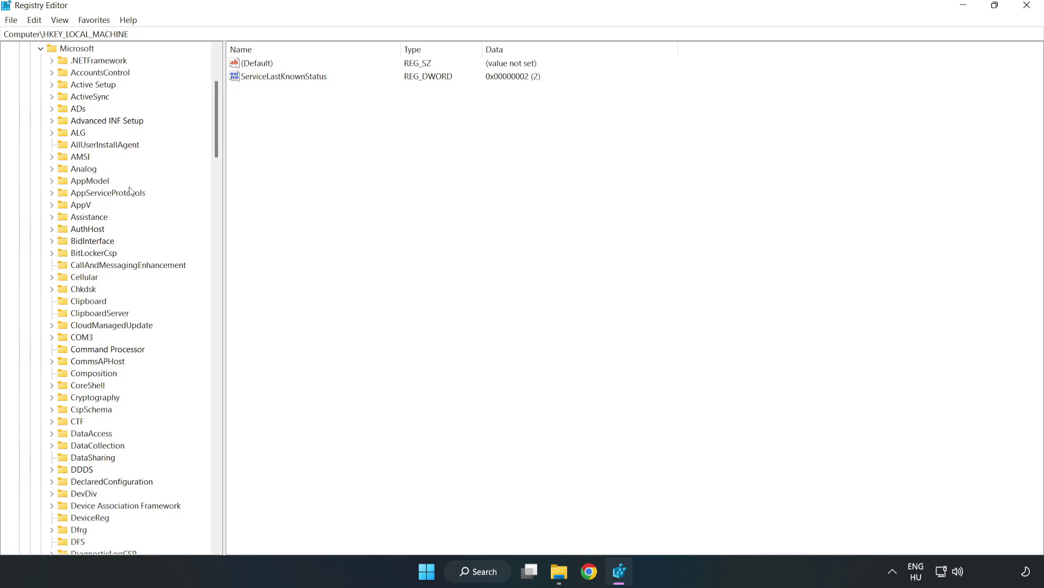
{"action": "left_click_drag", "start_coordinate": [214, 139], "coordinate": [233, 383]}
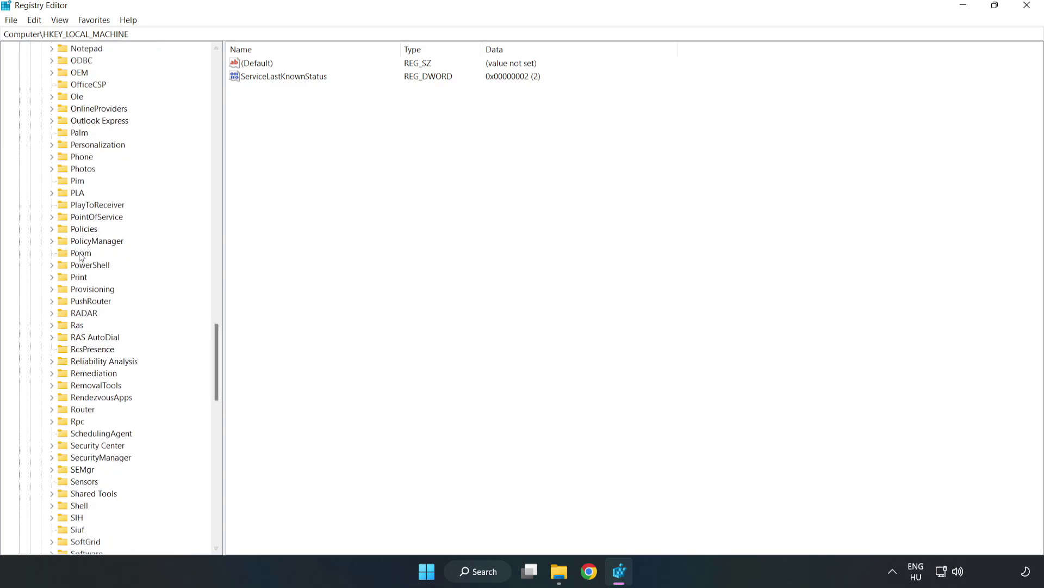
{"action": "left_click", "coordinate": [53, 241]}
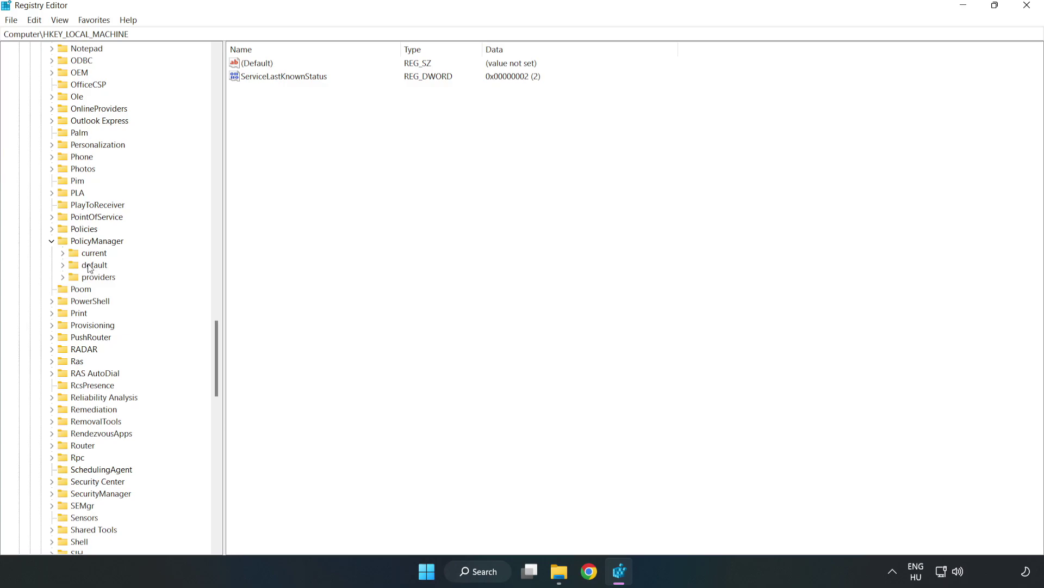
{"action": "left_click", "coordinate": [63, 265]}
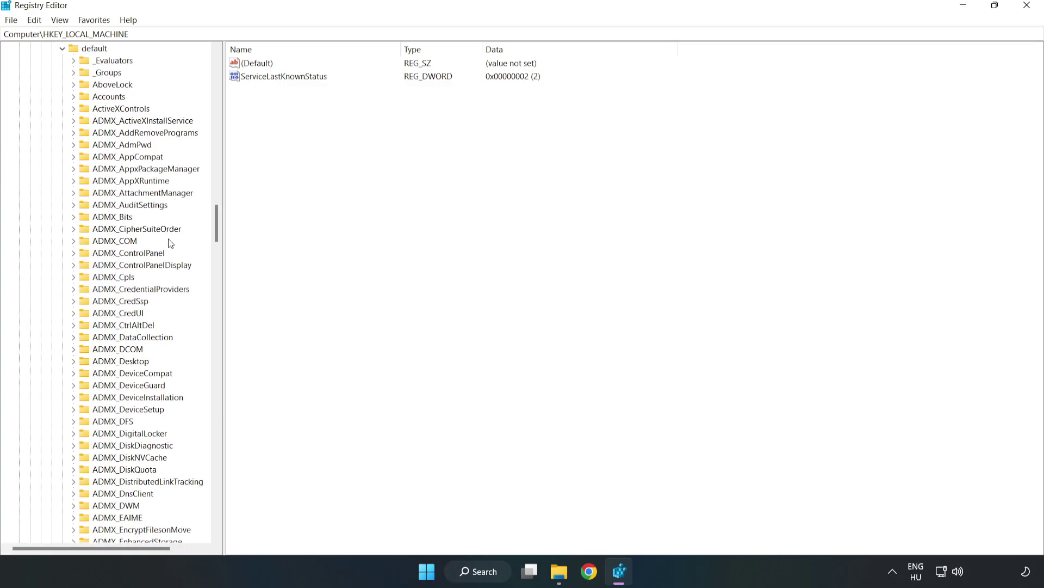
{"action": "left_click_drag", "start_coordinate": [217, 224], "coordinate": [211, 344]}
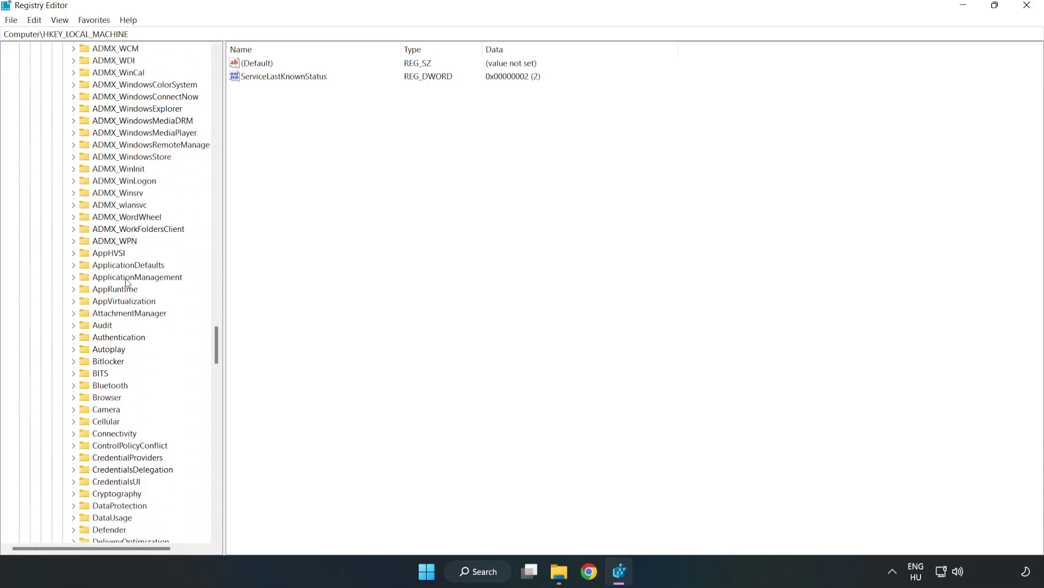
{"action": "left_click", "coordinate": [76, 275]}
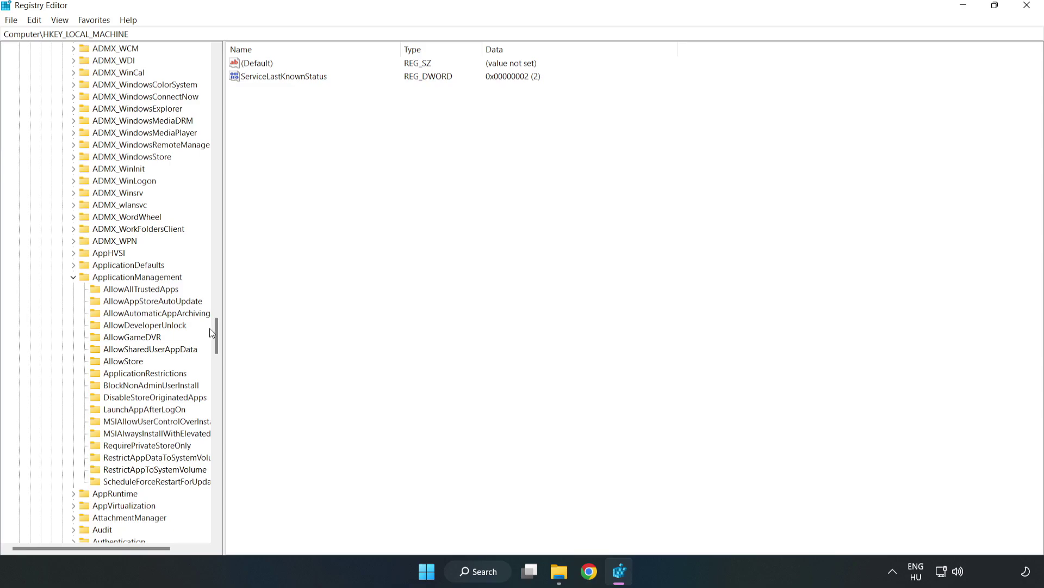
{"action": "left_click", "coordinate": [122, 337]}
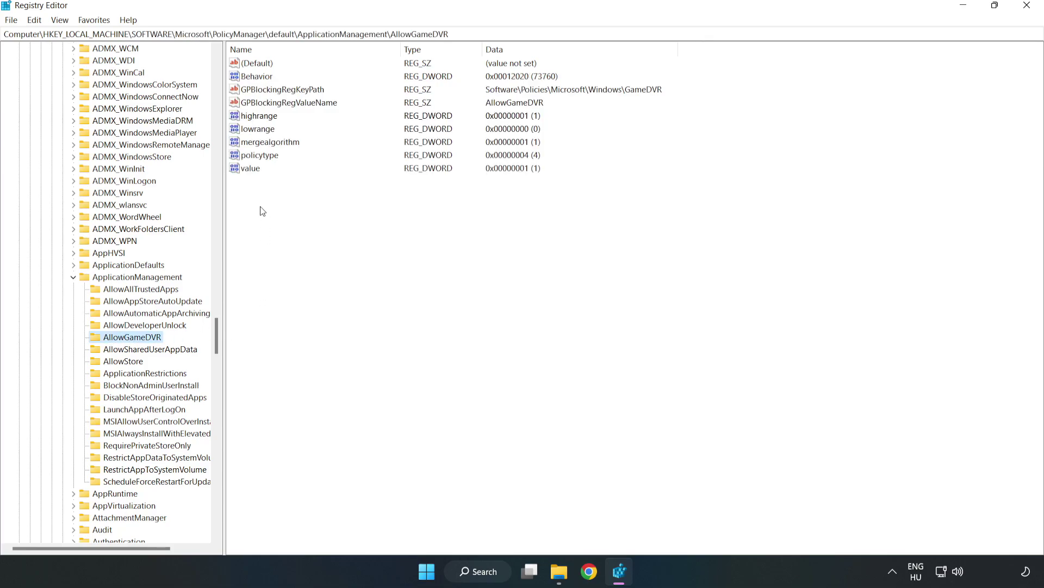
- Set AllowGameDVR's 'value' entry to 0 and close Registry Editor
{"action": "left_click", "coordinate": [246, 169]}
{"action": "right_click", "coordinate": [256, 174]}
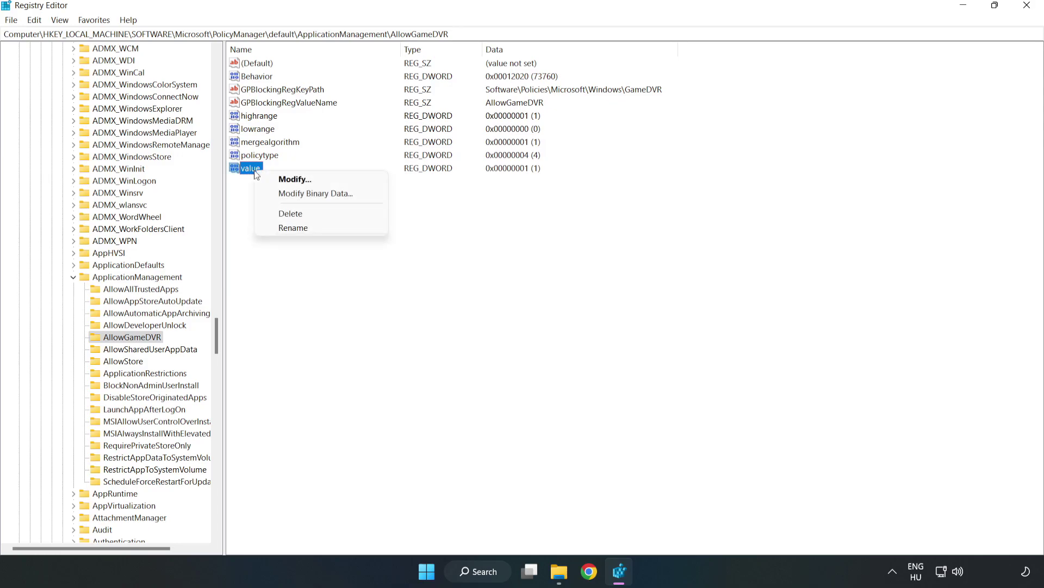
{"action": "left_click", "coordinate": [301, 179]}
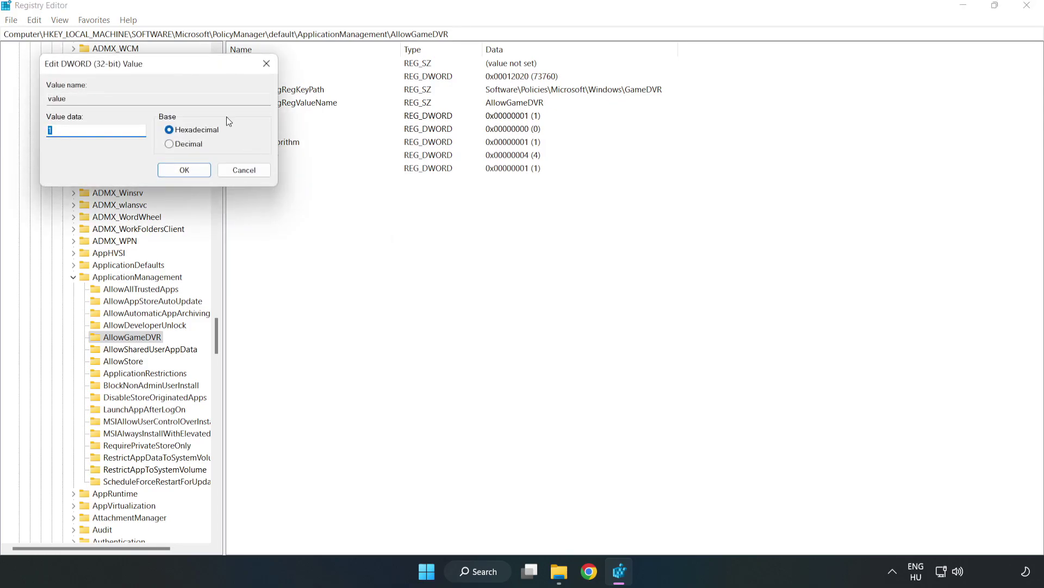
{"action": "left_click_drag", "start_coordinate": [196, 65], "coordinate": [517, 218]}
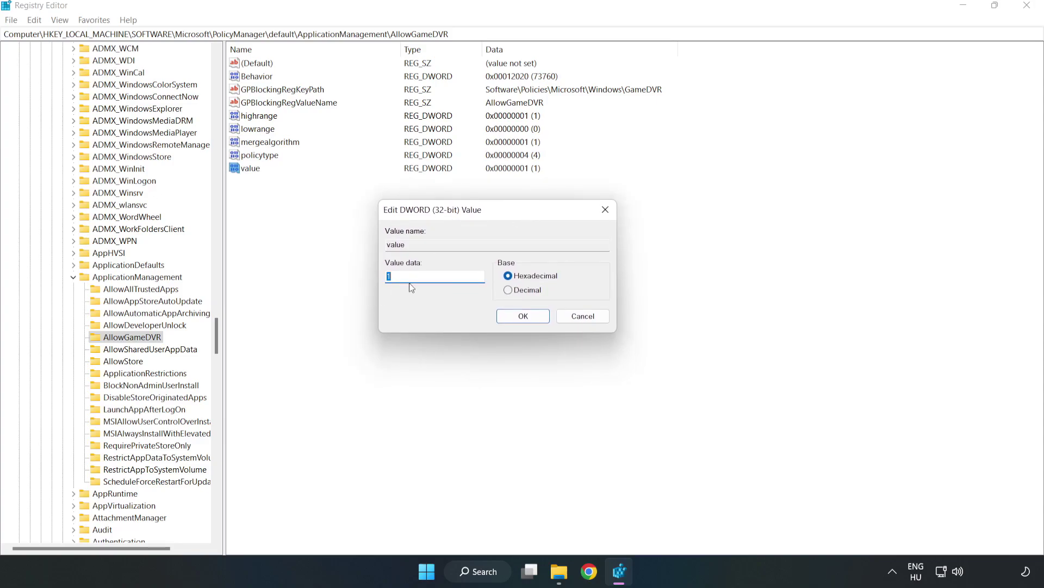
{"action": "type", "text": "0"}
{"action": "left_click", "coordinate": [512, 318]}
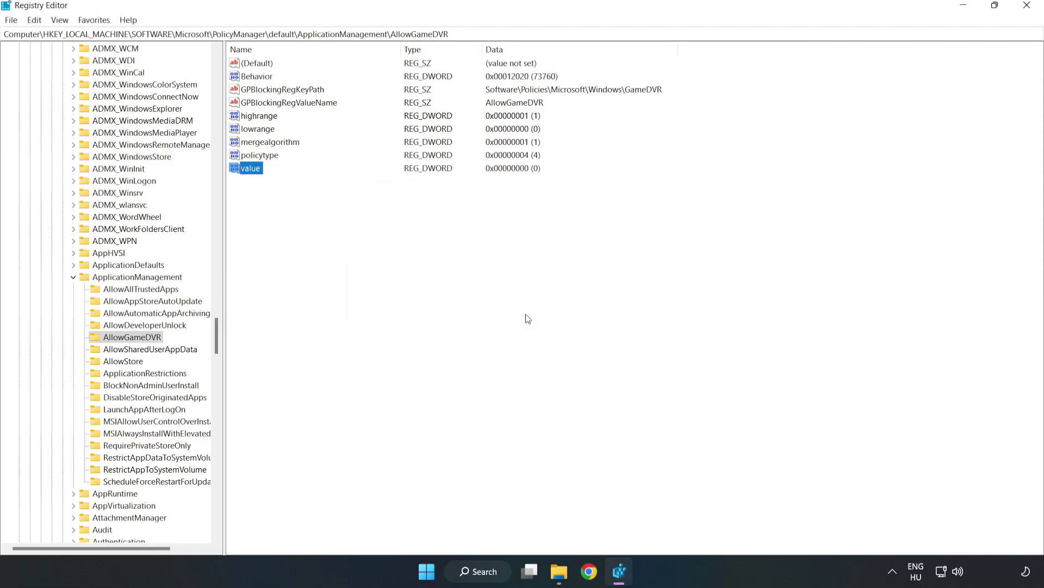
{"action": "left_click", "coordinate": [1027, 11]}
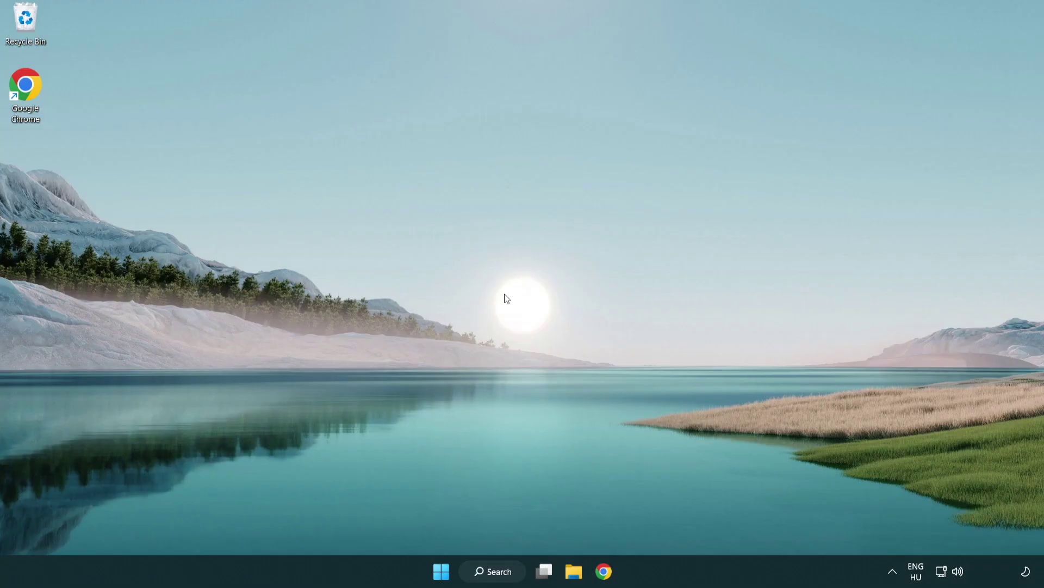
- Download dxwebsetup.exe from the DirectX End-User Runtime page in Chrome and run it
{"action": "left_click", "coordinate": [605, 573]}
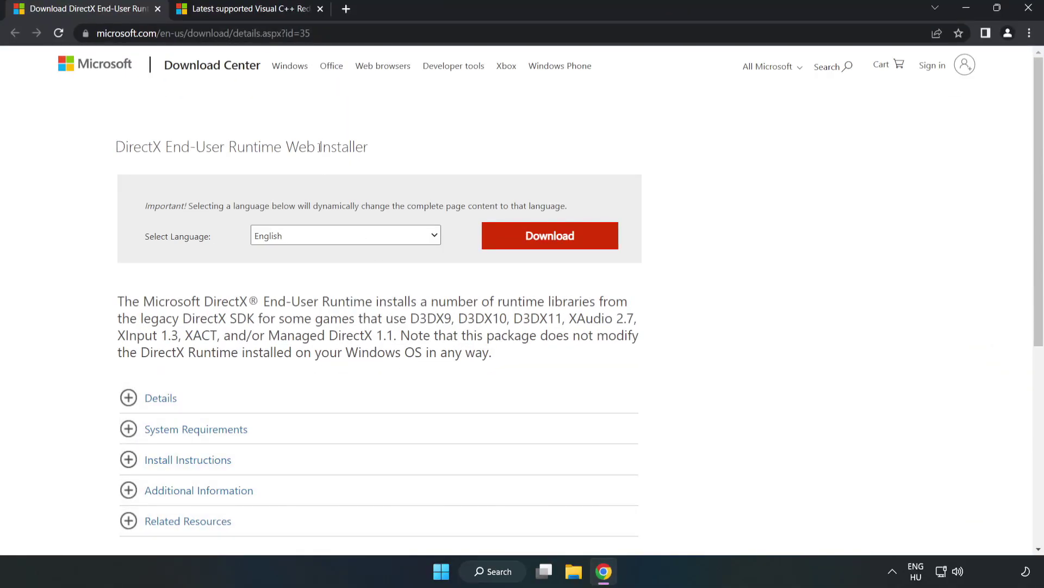
{"action": "mouse_move", "coordinate": [311, 33]}
{"action": "left_mouse_down"}
{"action": "mouse_move", "coordinate": [97, 34]}
{"action": "mouse_move", "coordinate": [294, 34]}
{"action": "left_mouse_up"}
{"action": "left_click", "coordinate": [423, 129]}
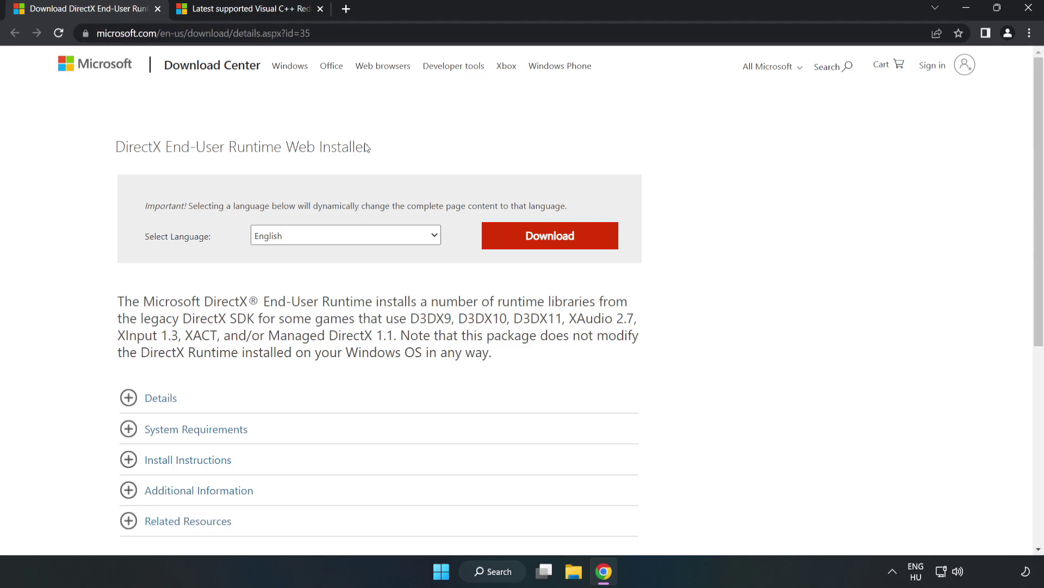
{"action": "left_click", "coordinate": [556, 247]}
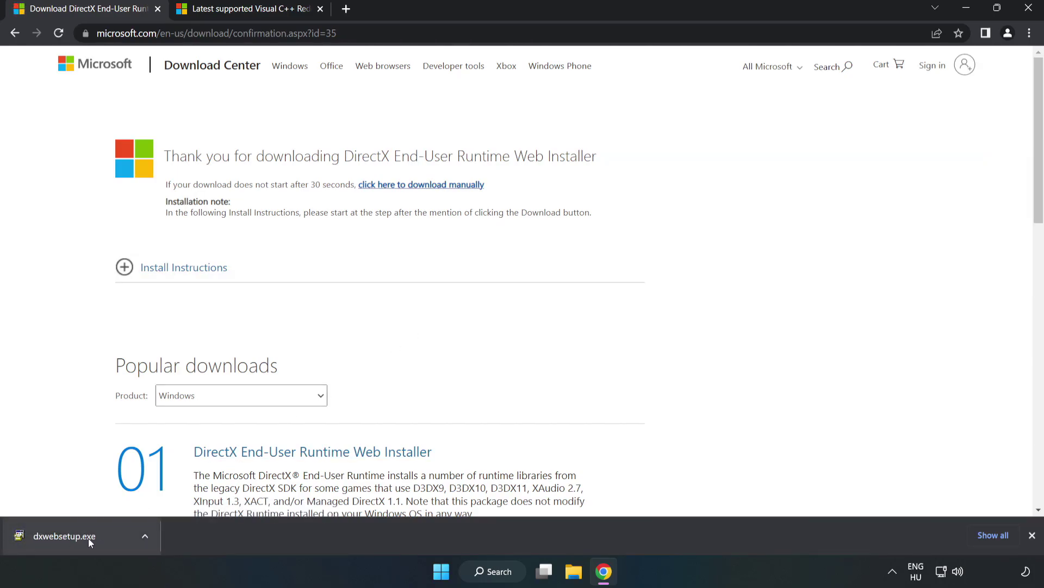
{"action": "left_click", "coordinate": [106, 539]}
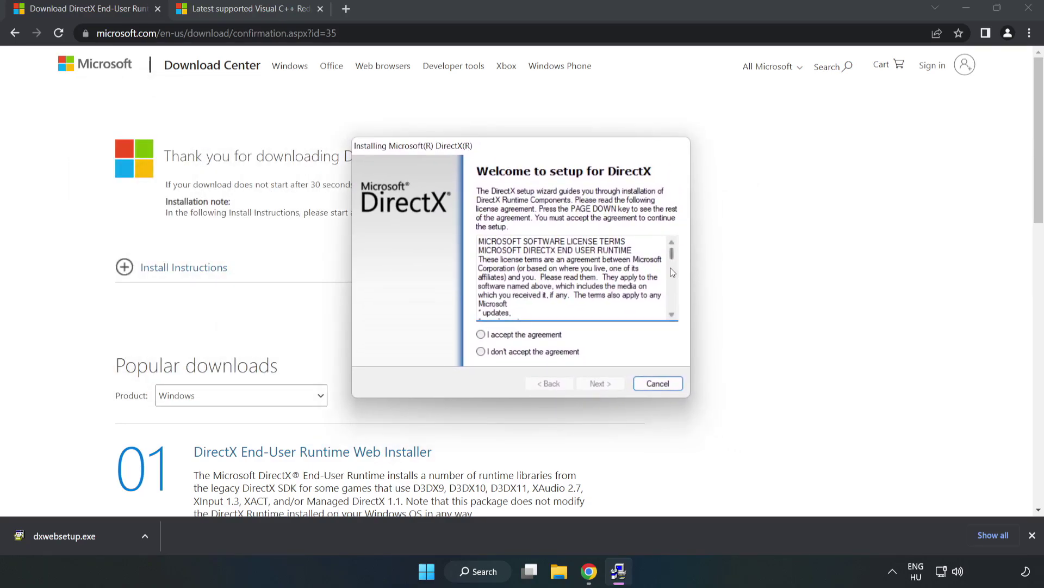
- Accept the DirectX license, untick the Bing Bar option, and run setup through to Finish
{"action": "scroll", "coordinate": [672, 255], "scroll_direction": "down", "scroll_amount": 10}
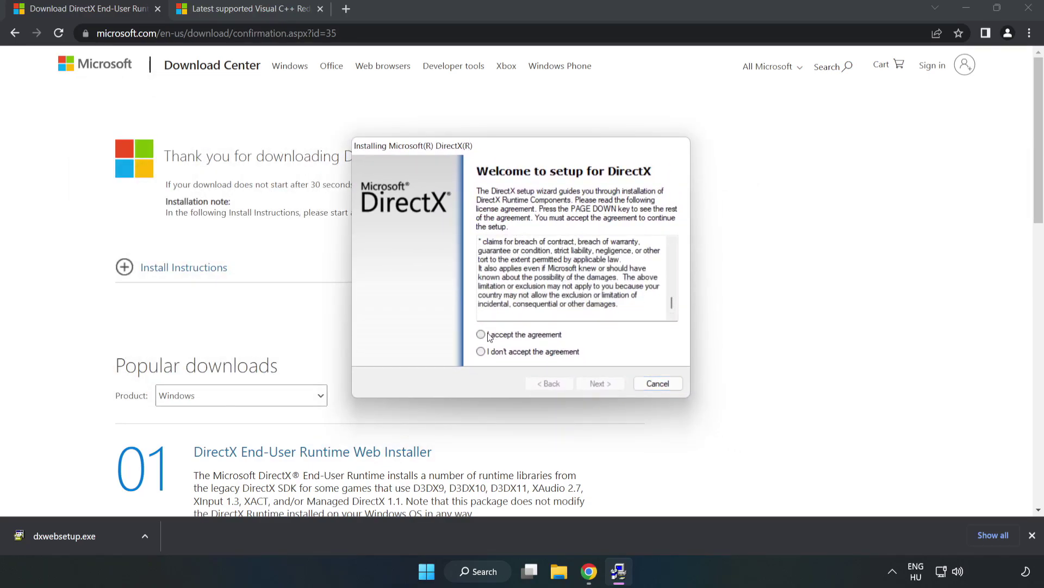
{"action": "left_click", "coordinate": [489, 335]}
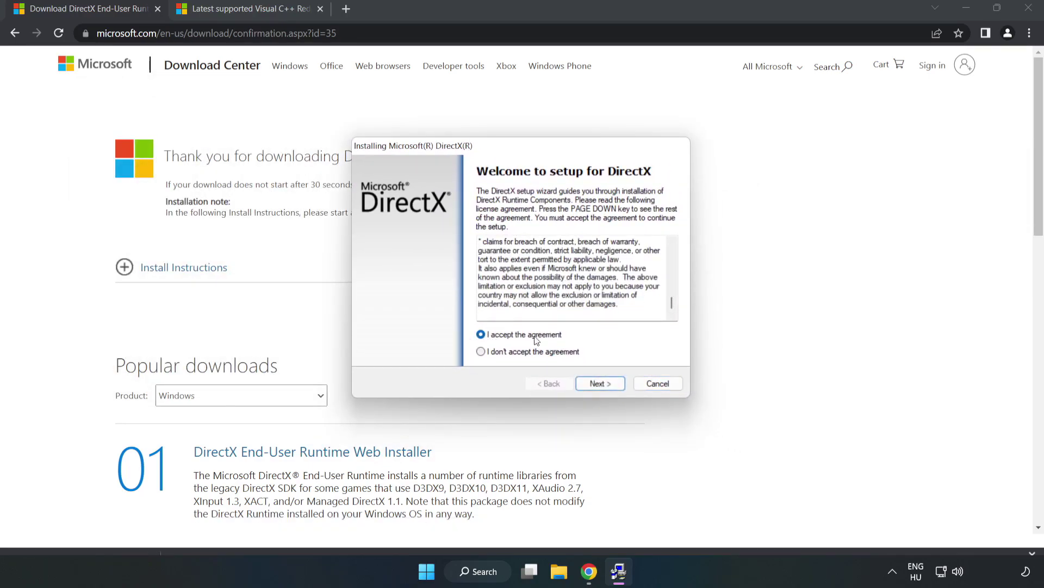
{"action": "left_click", "coordinate": [600, 384]}
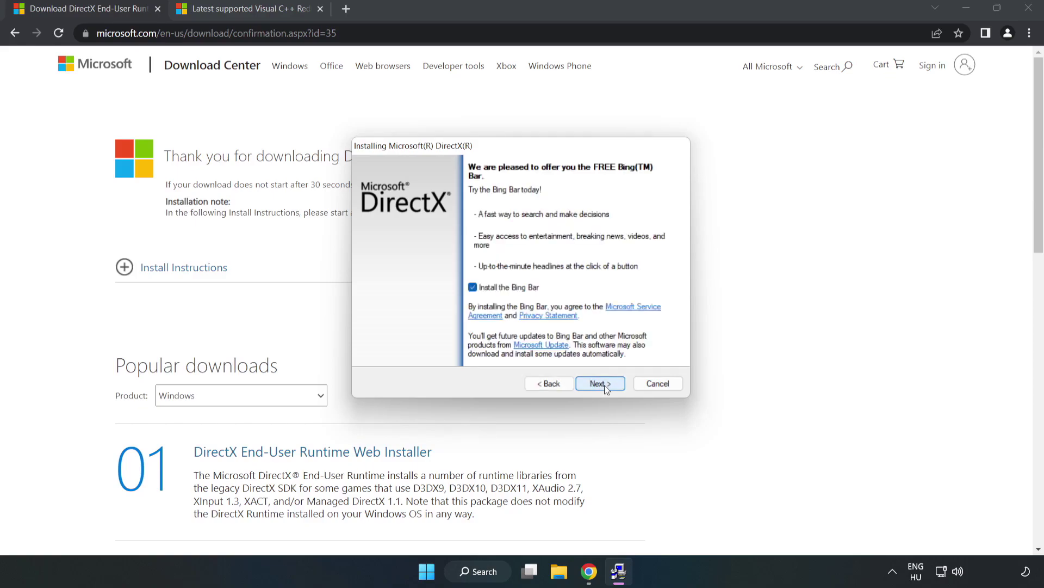
{"action": "left_click", "coordinate": [472, 287]}
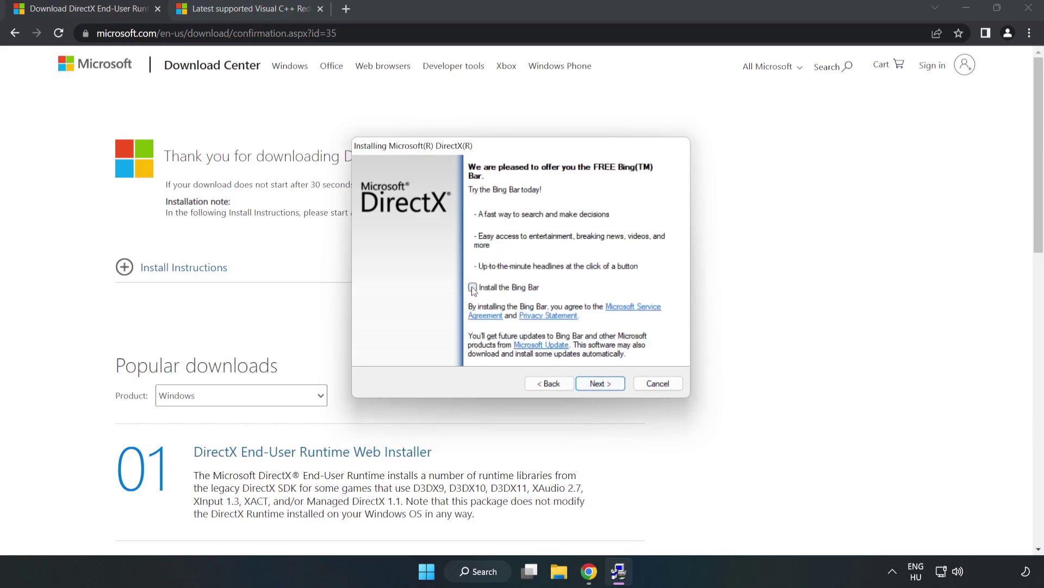
{"action": "left_click", "coordinate": [602, 383]}
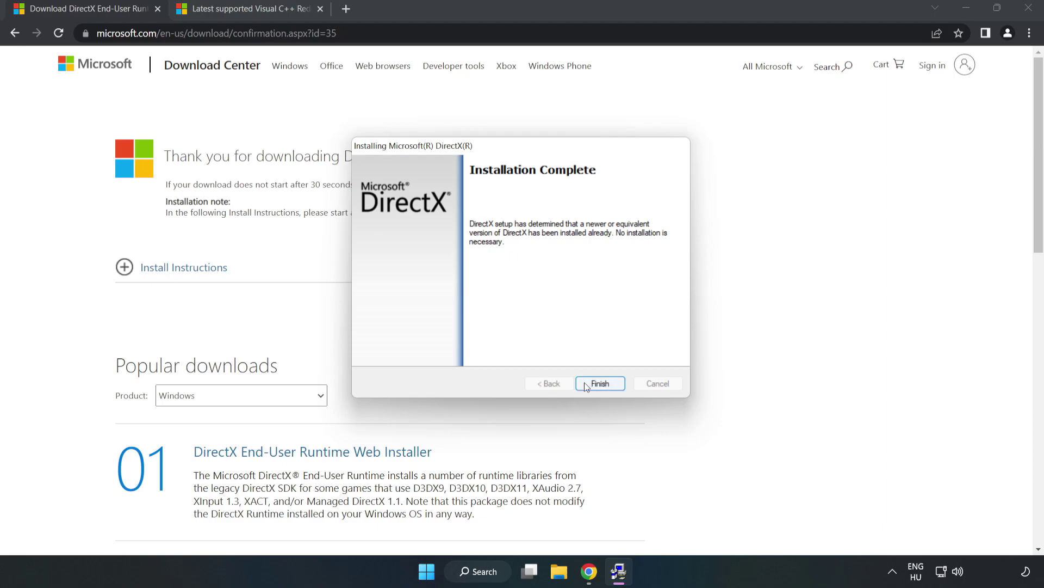
{"action": "left_click", "coordinate": [601, 383]}
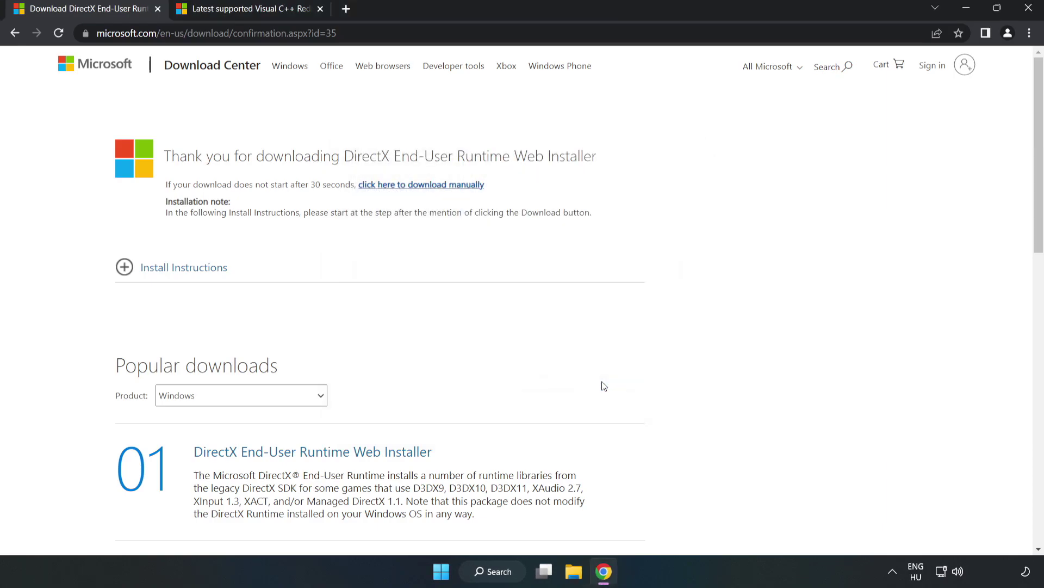
- Close the DirectX tab and download the ARM64, x86 and x64 VC_redist installers
{"action": "left_click", "coordinate": [157, 9]}
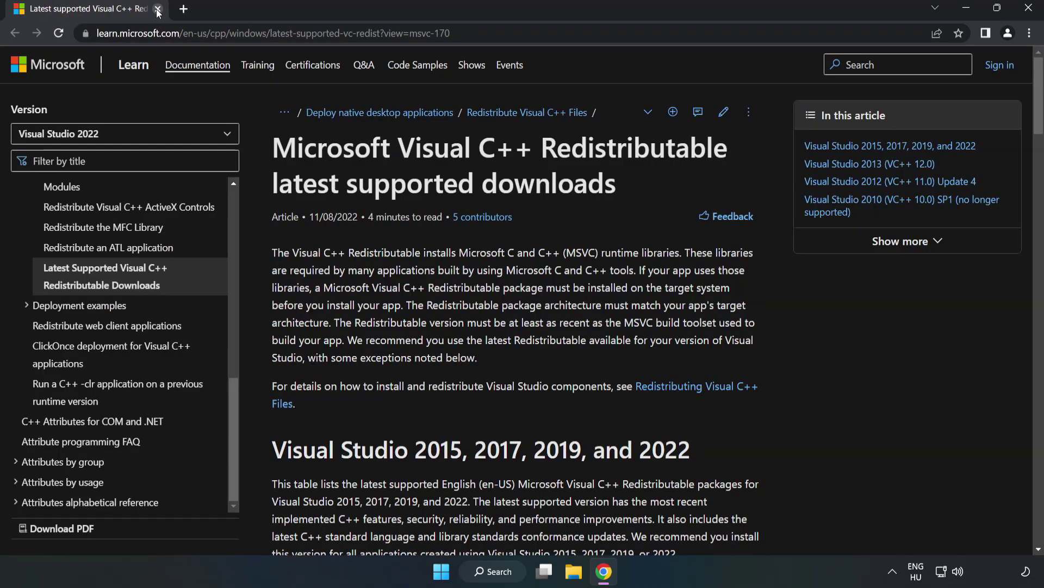
{"action": "left_click", "coordinate": [305, 33]}
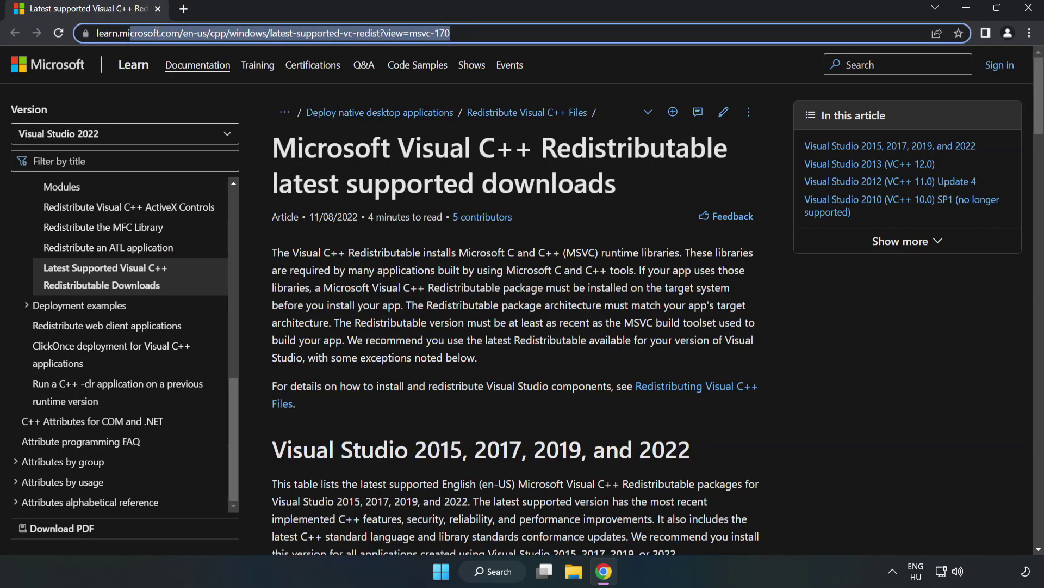
{"action": "left_click", "coordinate": [516, 33]}
{"action": "left_click", "coordinate": [615, 136]}
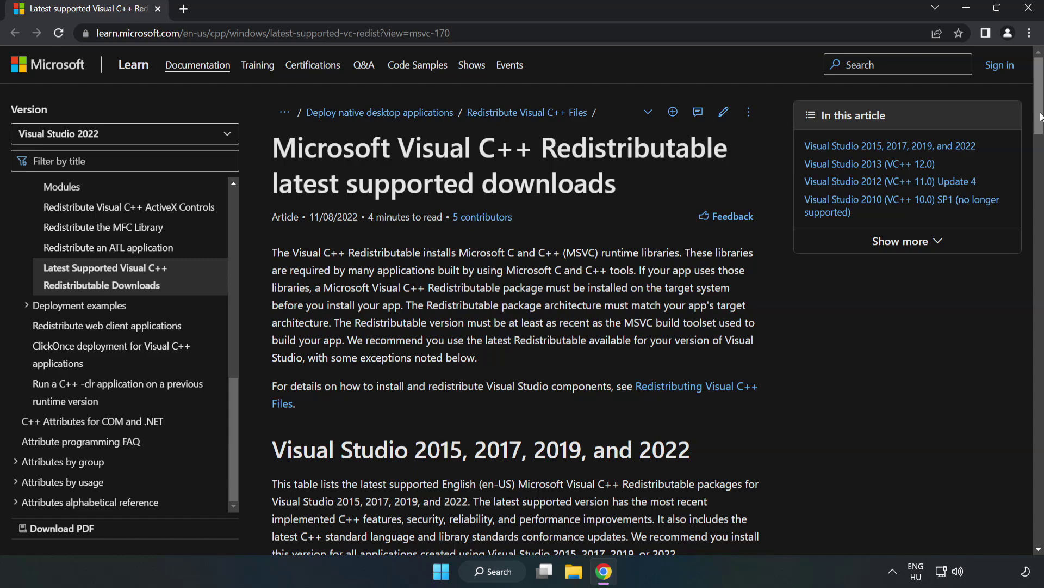
{"action": "left_click_drag", "start_coordinate": [1039, 123], "coordinate": [1039, 181]}
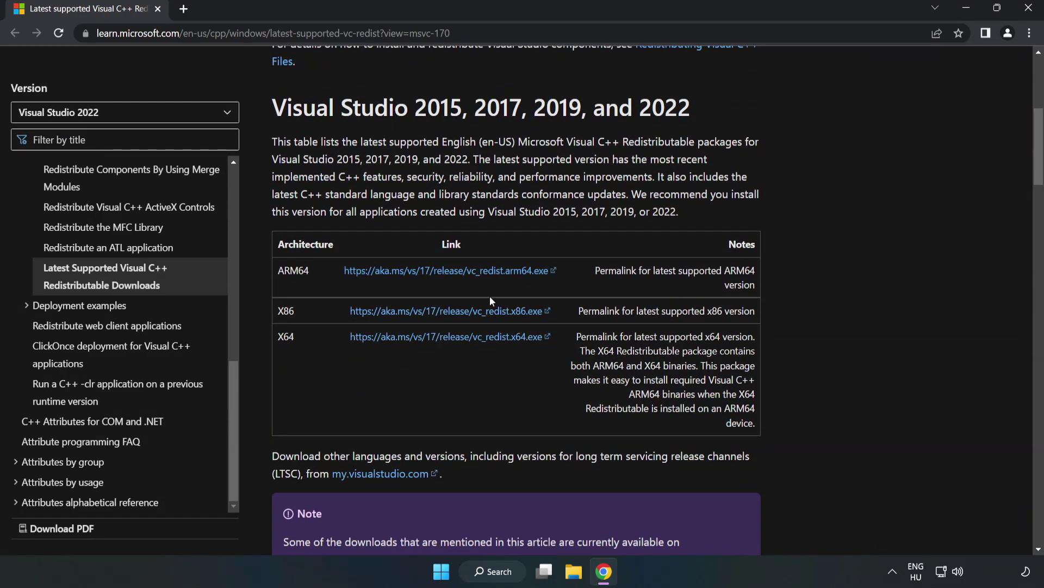
{"action": "left_click", "coordinate": [459, 314]}
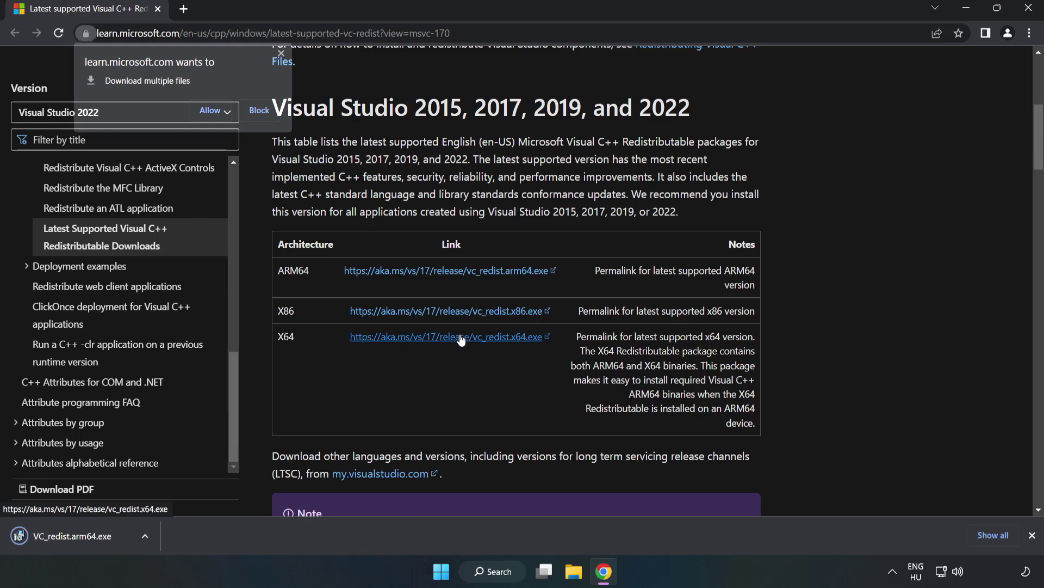
{"action": "left_click", "coordinate": [211, 111]}
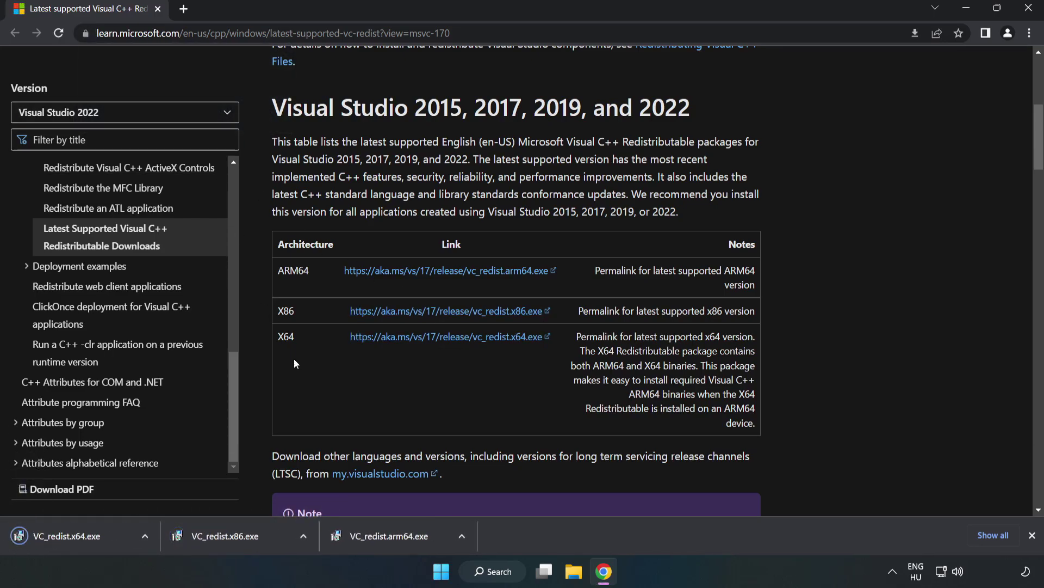
- Try installing the ARM64 Visual C++ Redistributable and dismiss the failure on this processor
{"action": "left_click", "coordinate": [399, 540]}
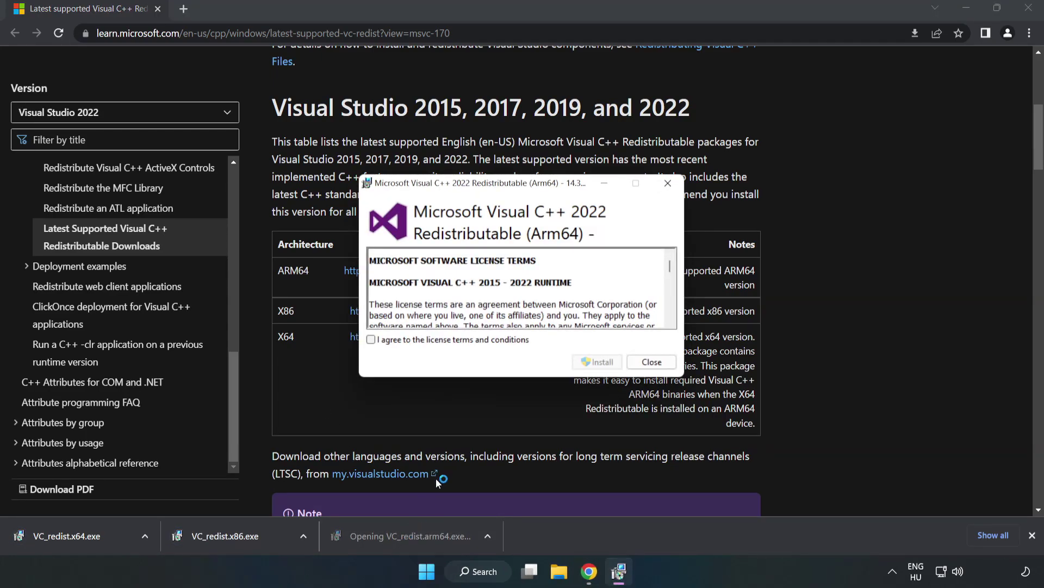
{"action": "scroll", "coordinate": [663, 261], "scroll_direction": "down", "scroll_amount": 10}
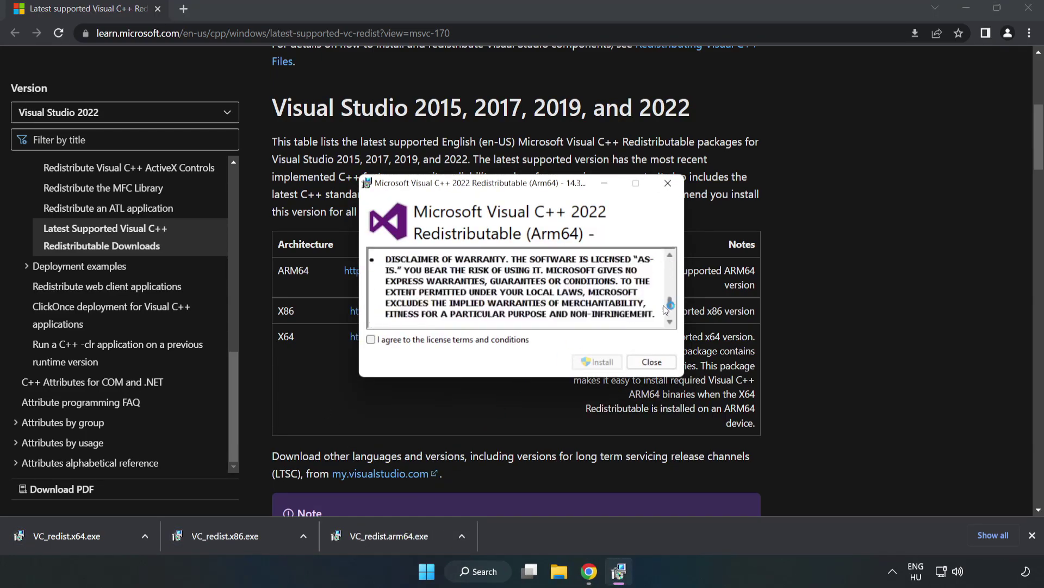
{"action": "left_click", "coordinate": [460, 340]}
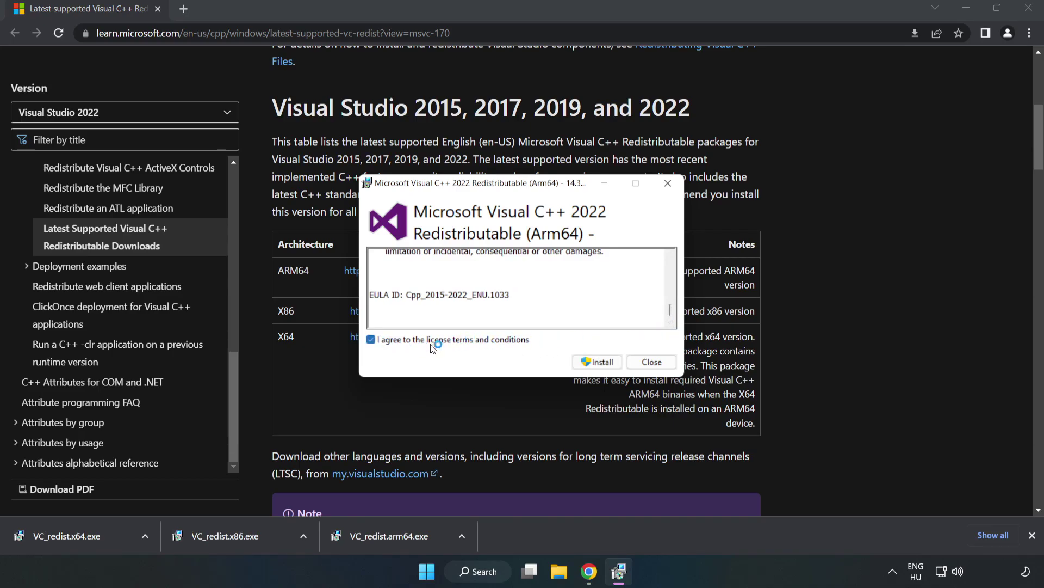
{"action": "left_click", "coordinate": [599, 363]}
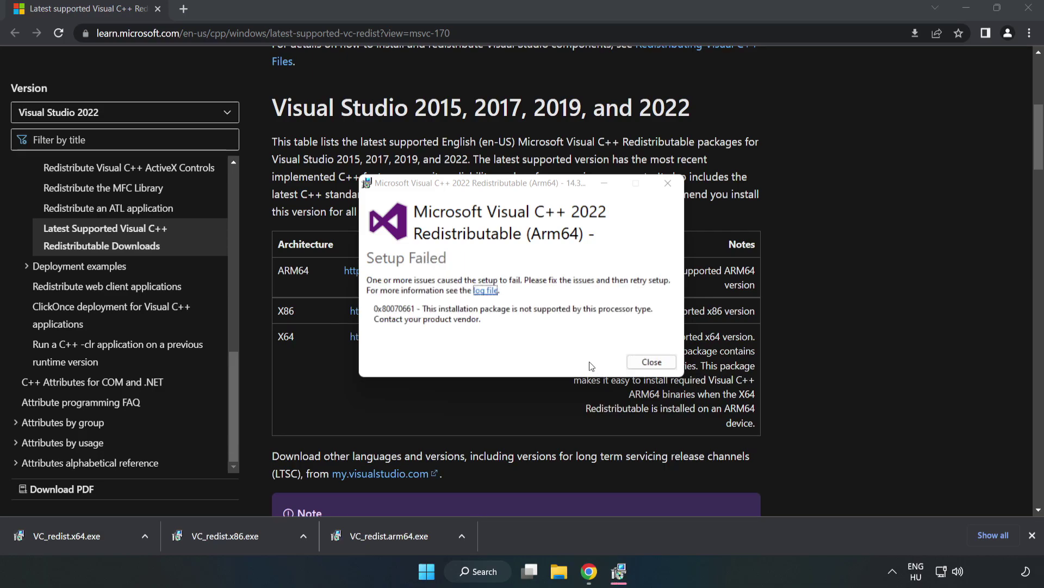
{"action": "left_click", "coordinate": [649, 365]}
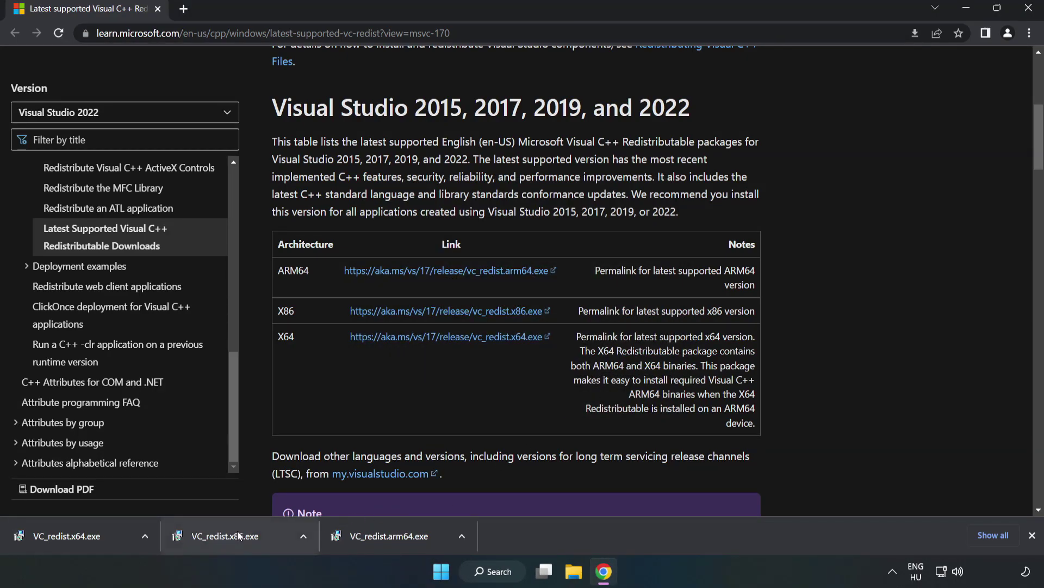
- Install the x86 and x64 Visual C++ 2015-2022 redistributables without restarting
{"action": "left_click", "coordinate": [239, 536]}
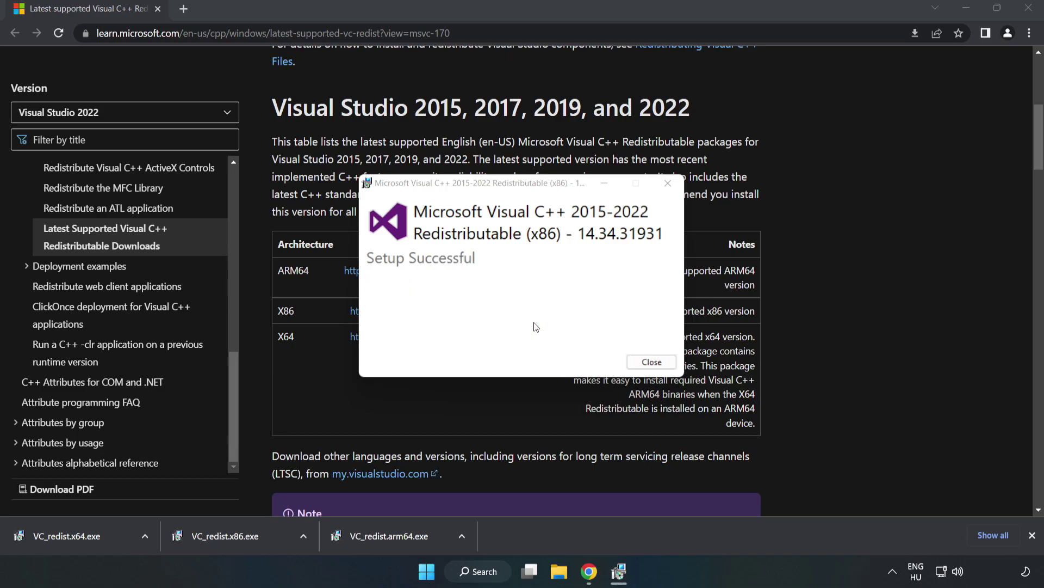
{"action": "left_click", "coordinate": [652, 362]}
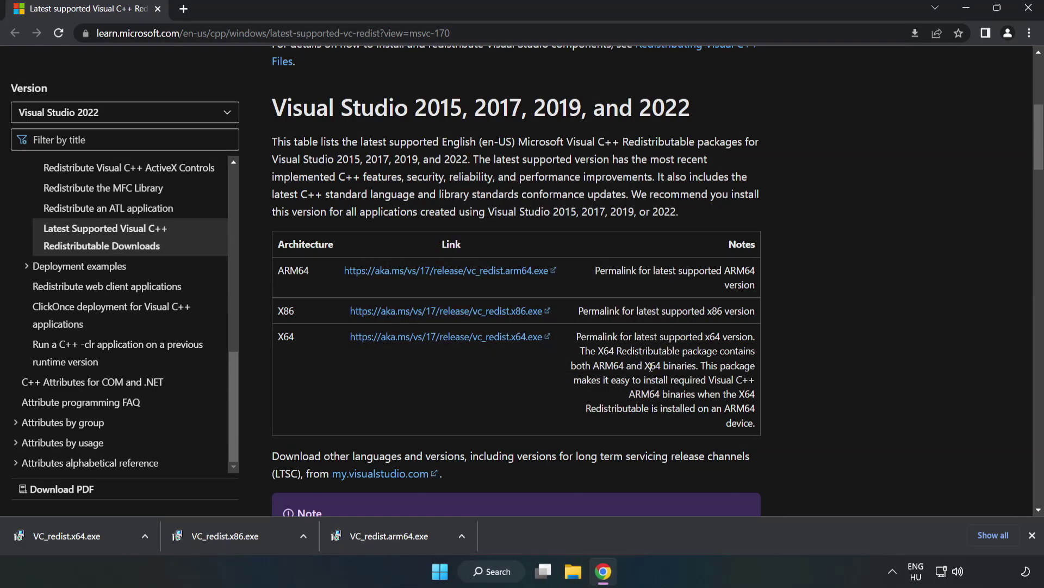
{"action": "left_click", "coordinate": [57, 533]}
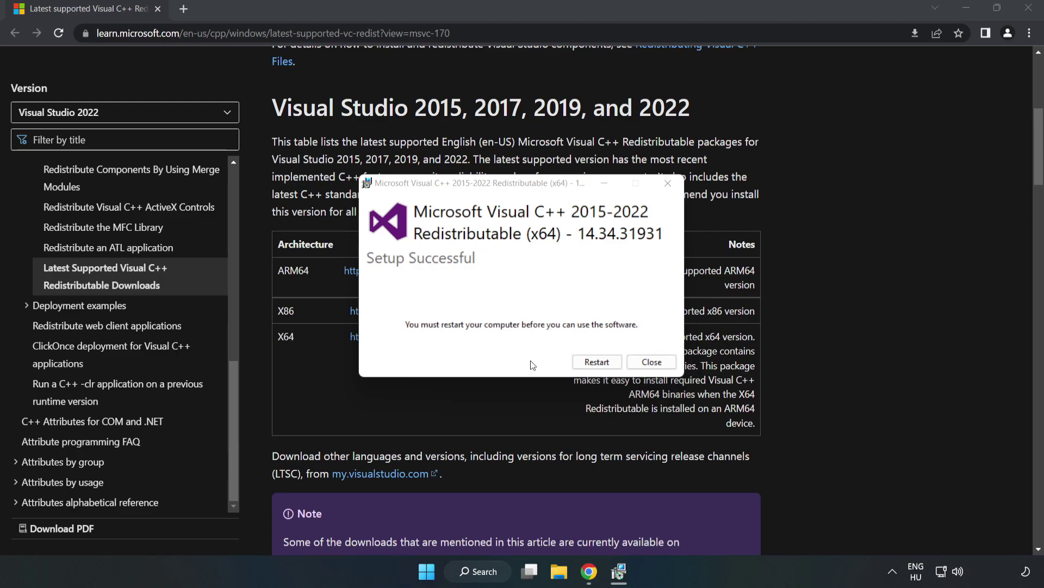
{"action": "left_click", "coordinate": [652, 362]}
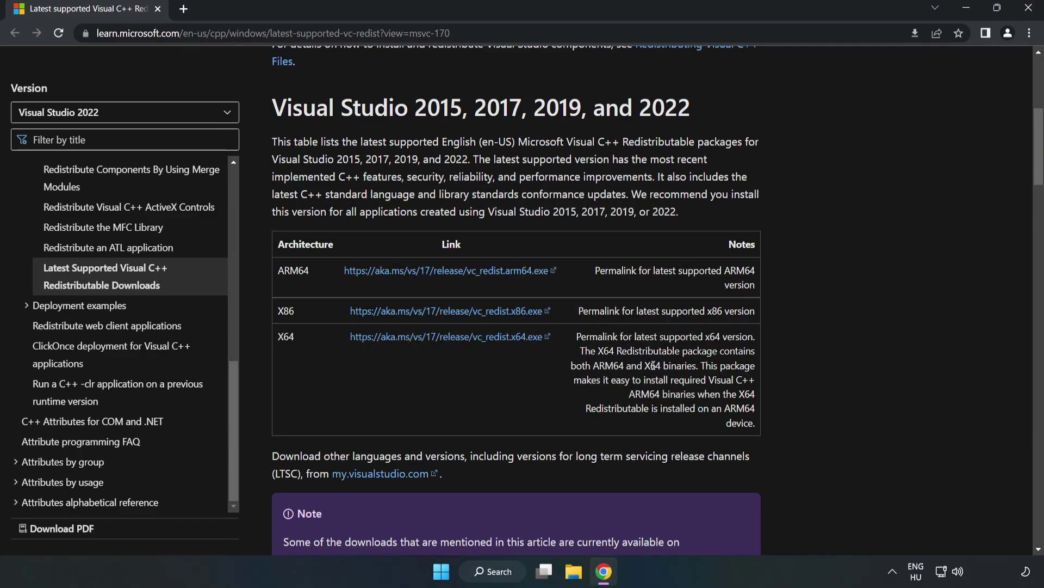
- Close Google Chrome and bring up the Start menu's Sleep, Shut down and Restart options
{"action": "left_click", "coordinate": [1030, 11]}
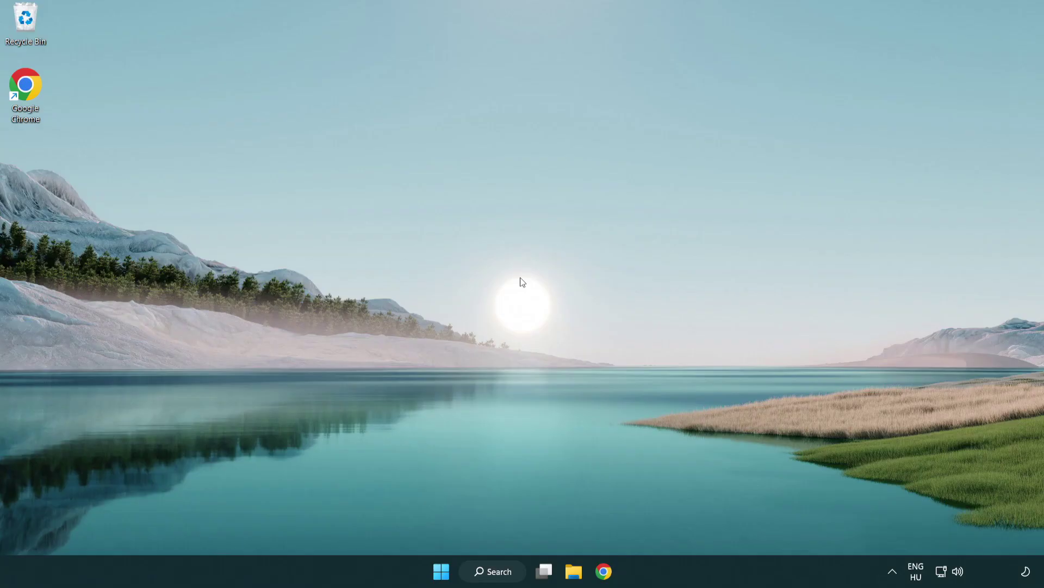
{"action": "left_click", "coordinate": [441, 570]}
{"action": "left_click", "coordinate": [692, 525]}
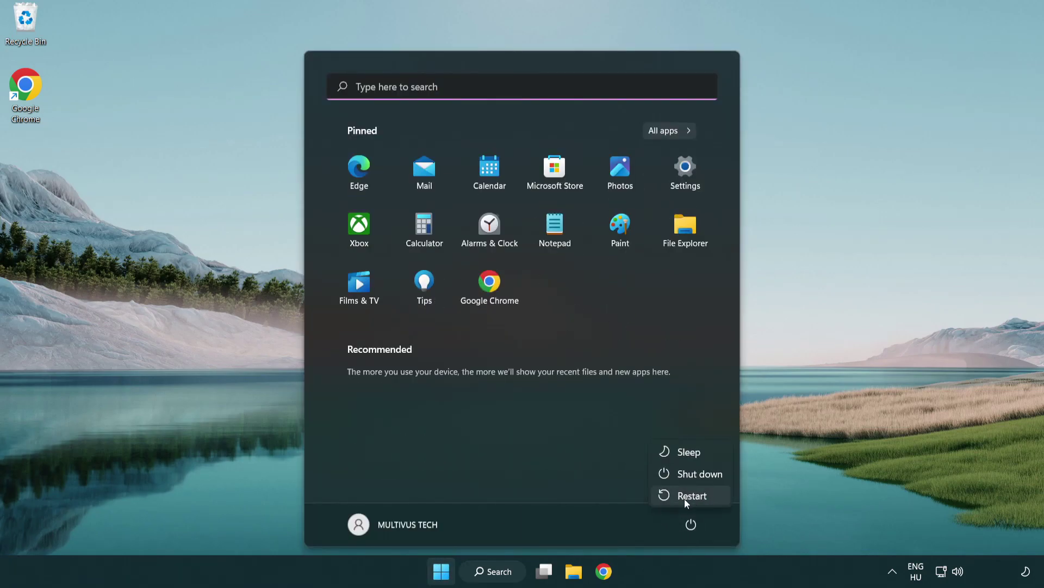